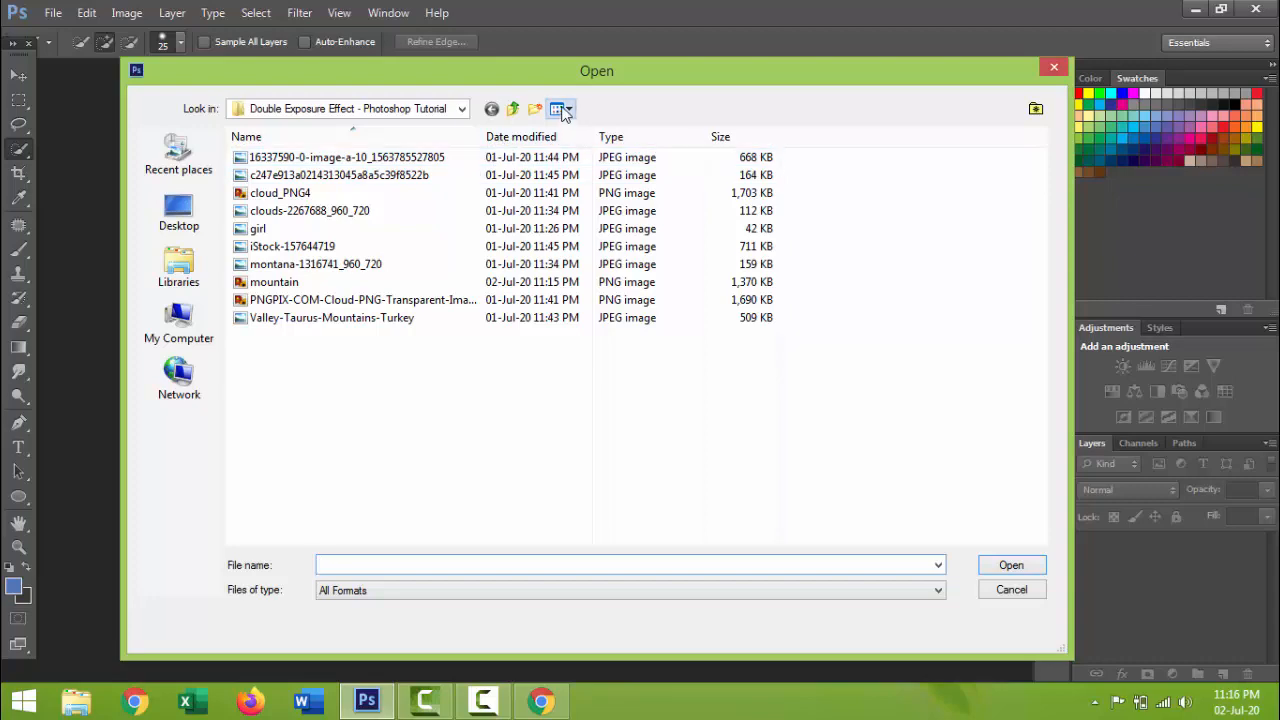
- Show the image files as large thumbnails and open the girl image
{"action": "left_click", "coordinate": [568, 108]}
{"action": "left_click", "coordinate": [630, 152]}
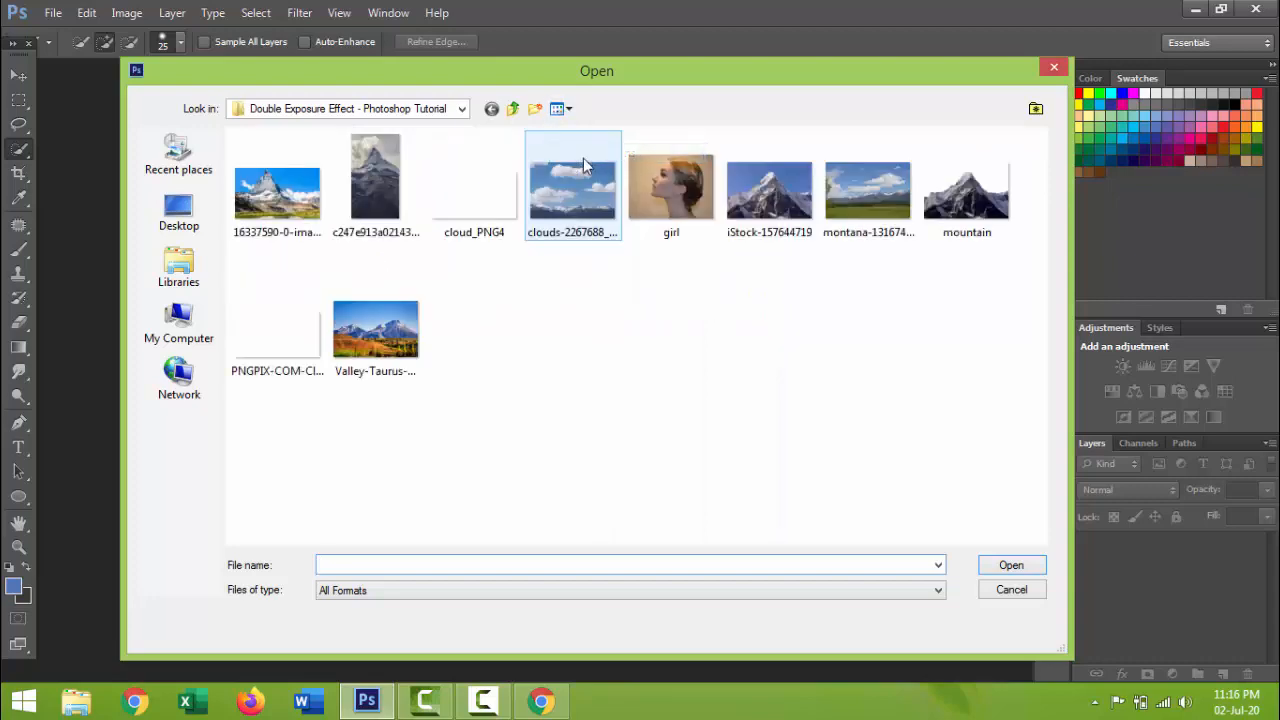
{"action": "double_click", "coordinate": [666, 181]}
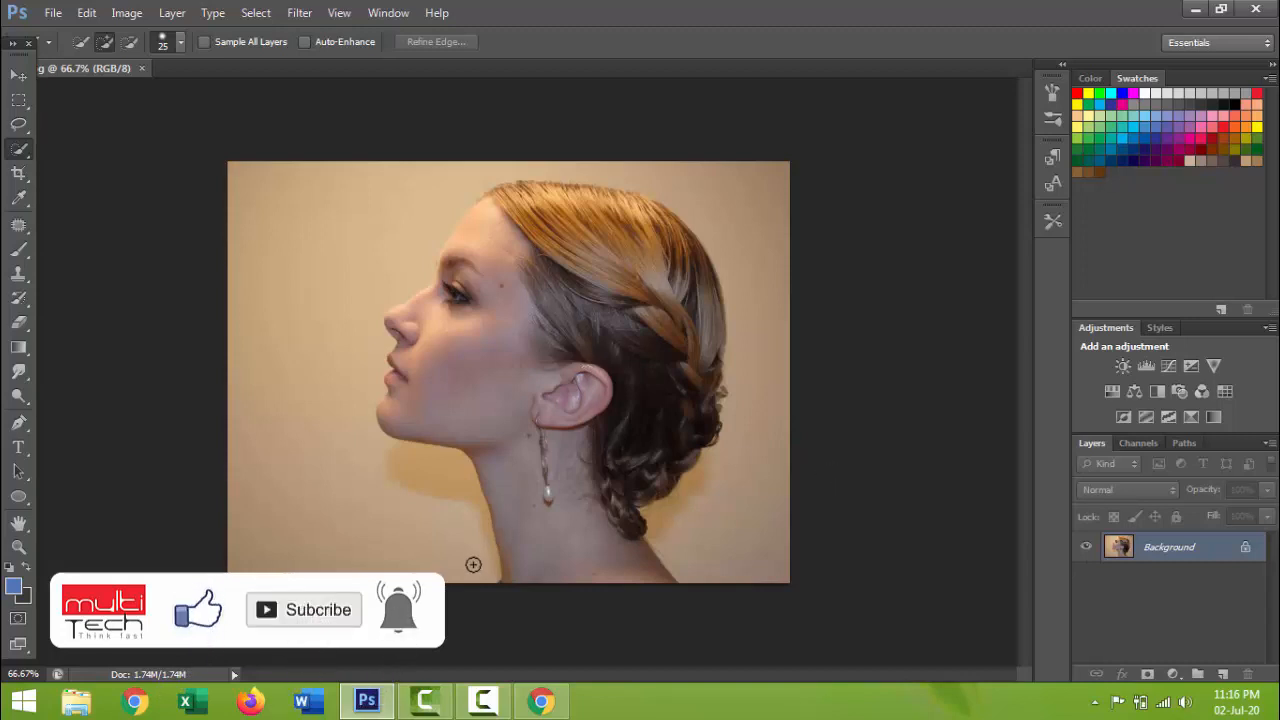
- Select the backdrop around the woman's profile with the Quick Selection tool and hide it with an inverted layer mask
{"action": "right_click", "coordinate": [16, 152]}
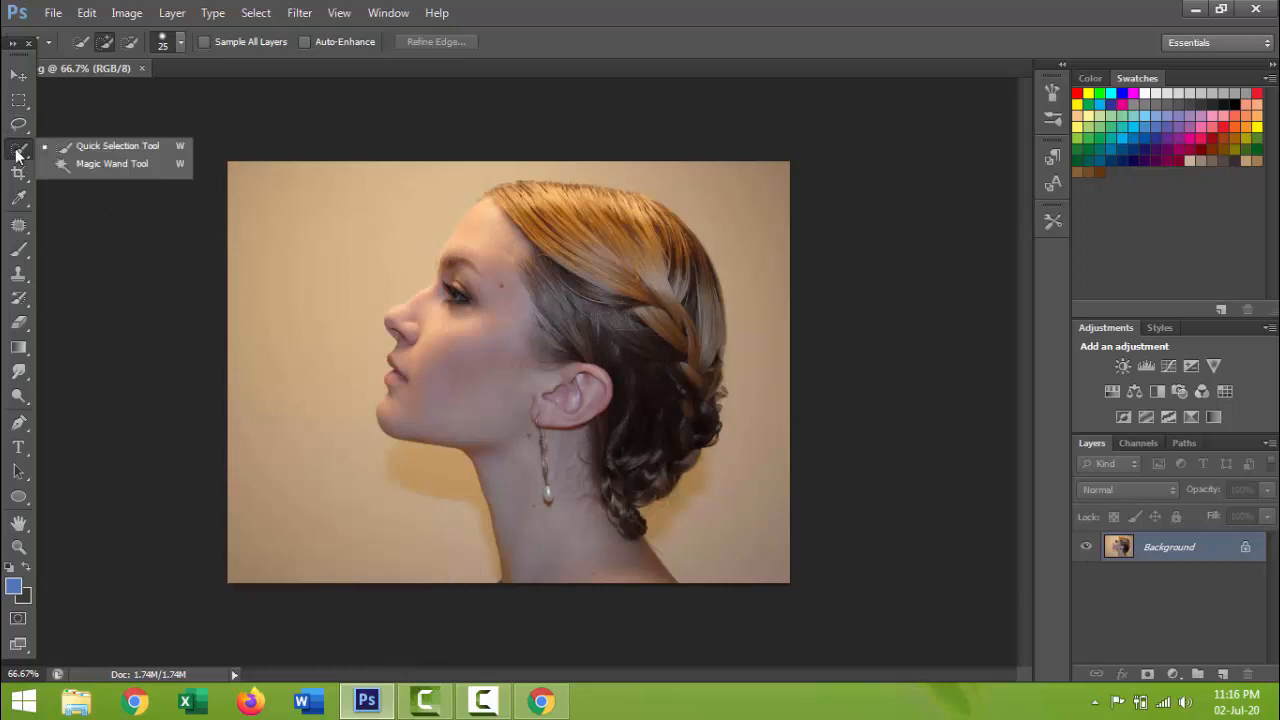
{"action": "left_click", "coordinate": [95, 146]}
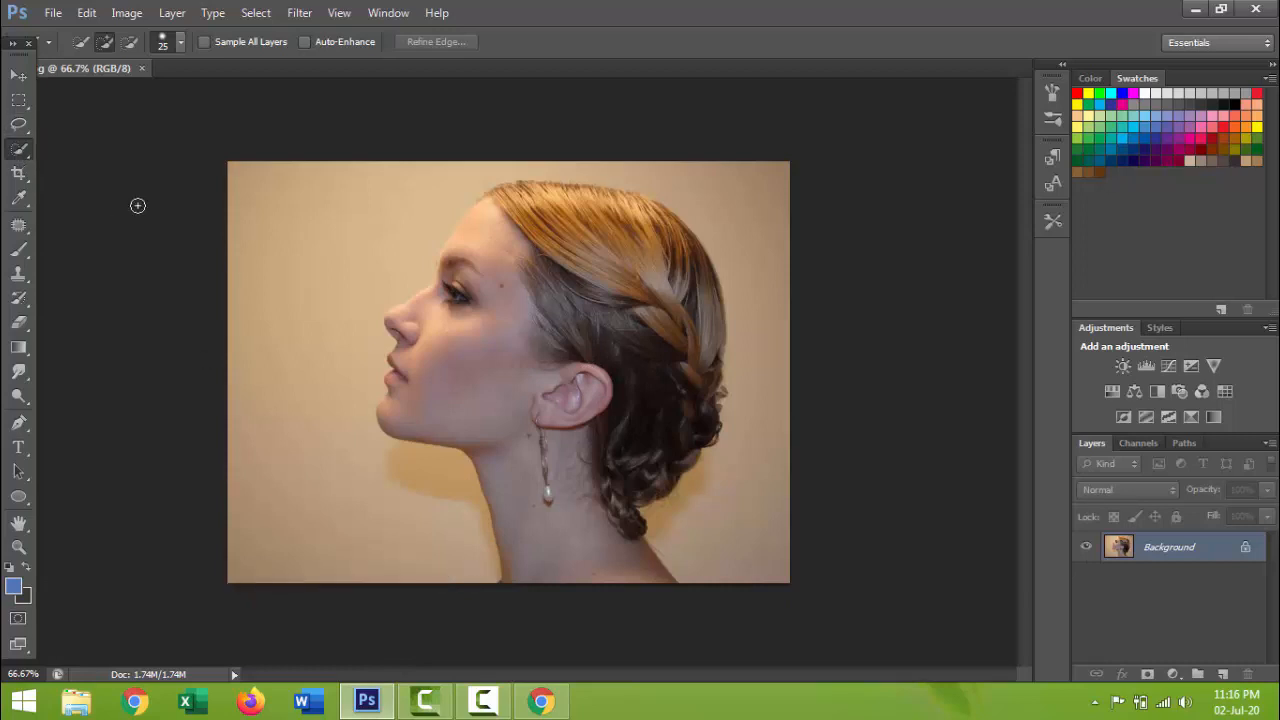
{"action": "mouse_move", "coordinate": [349, 477]}
{"action": "left_mouse_down"}
{"action": "mouse_move", "coordinate": [298, 424]}
{"action": "mouse_move", "coordinate": [263, 337]}
{"action": "mouse_move", "coordinate": [266, 233]}
{"action": "mouse_move", "coordinate": [313, 157]}
{"action": "left_mouse_up"}
{"action": "mouse_move", "coordinate": [523, 143]}
{"action": "left_mouse_down"}
{"action": "mouse_move", "coordinate": [738, 163]}
{"action": "mouse_move", "coordinate": [764, 177]}
{"action": "mouse_move", "coordinate": [673, 174]}
{"action": "mouse_move", "coordinate": [770, 209]}
{"action": "mouse_move", "coordinate": [784, 278]}
{"action": "mouse_move", "coordinate": [754, 506]}
{"action": "left_mouse_up"}
{"action": "key", "text": "bracketleft"}
{"action": "key", "text": "bracketleft"}
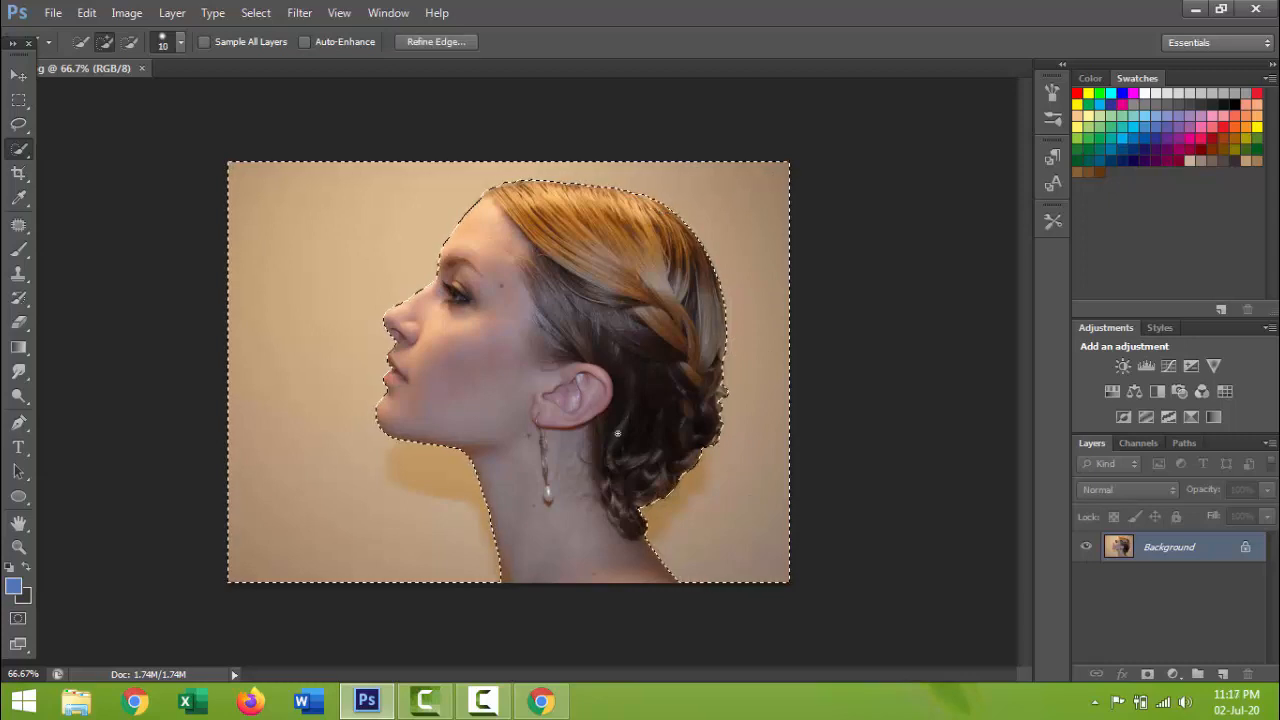
{"action": "left_click", "coordinate": [1148, 676]}
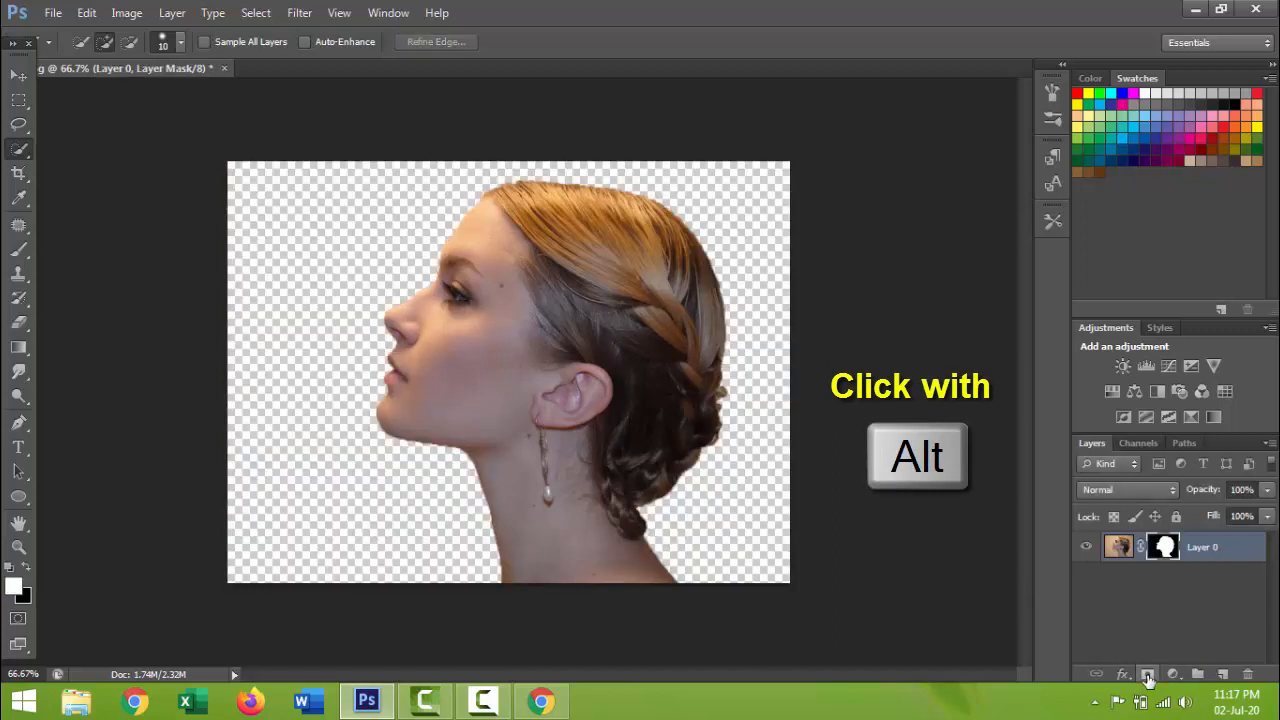
{"action": "key", "text": "v"}
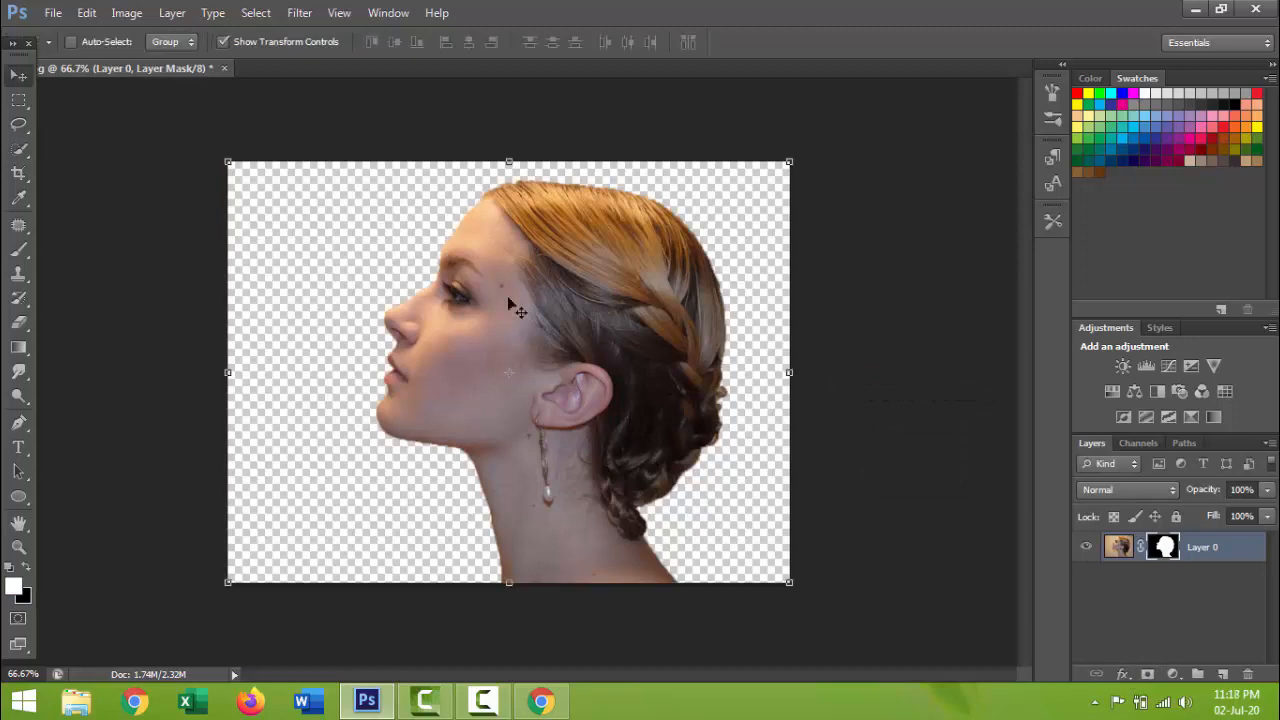
- Create a new wide landscape document with a white background
{"action": "left_click", "coordinate": [55, 14]}
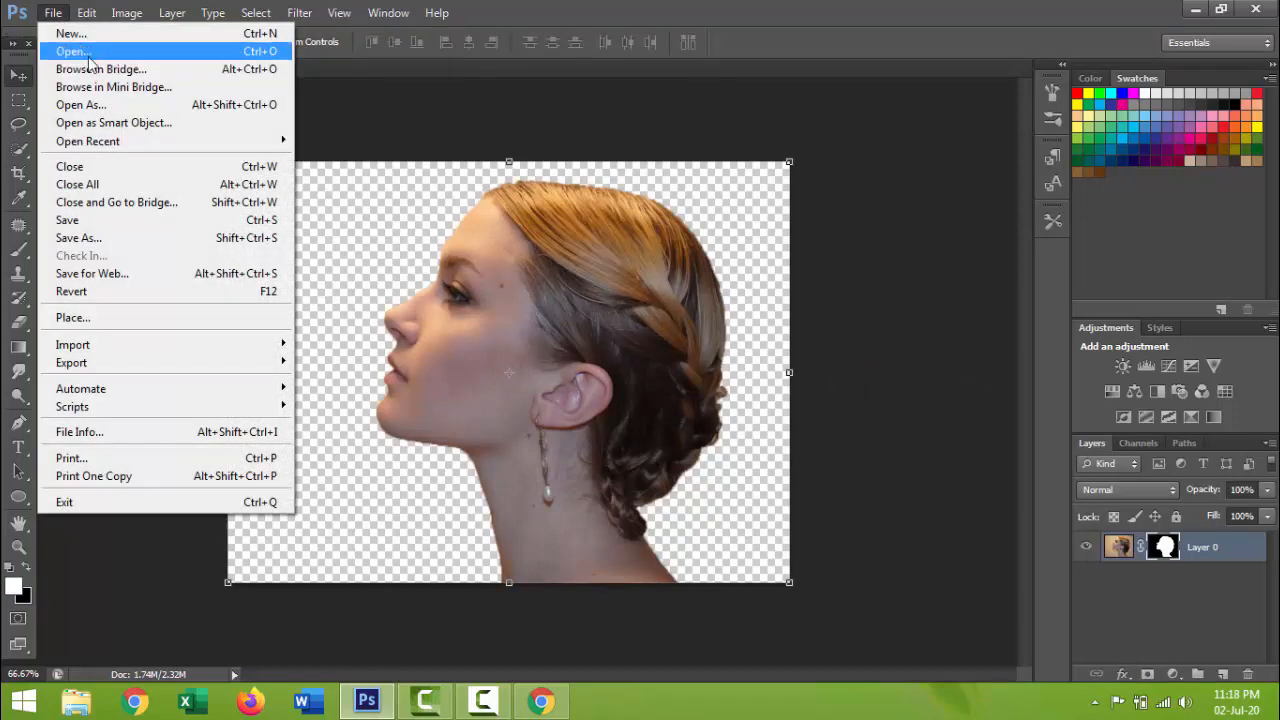
{"action": "left_click", "coordinate": [70, 33]}
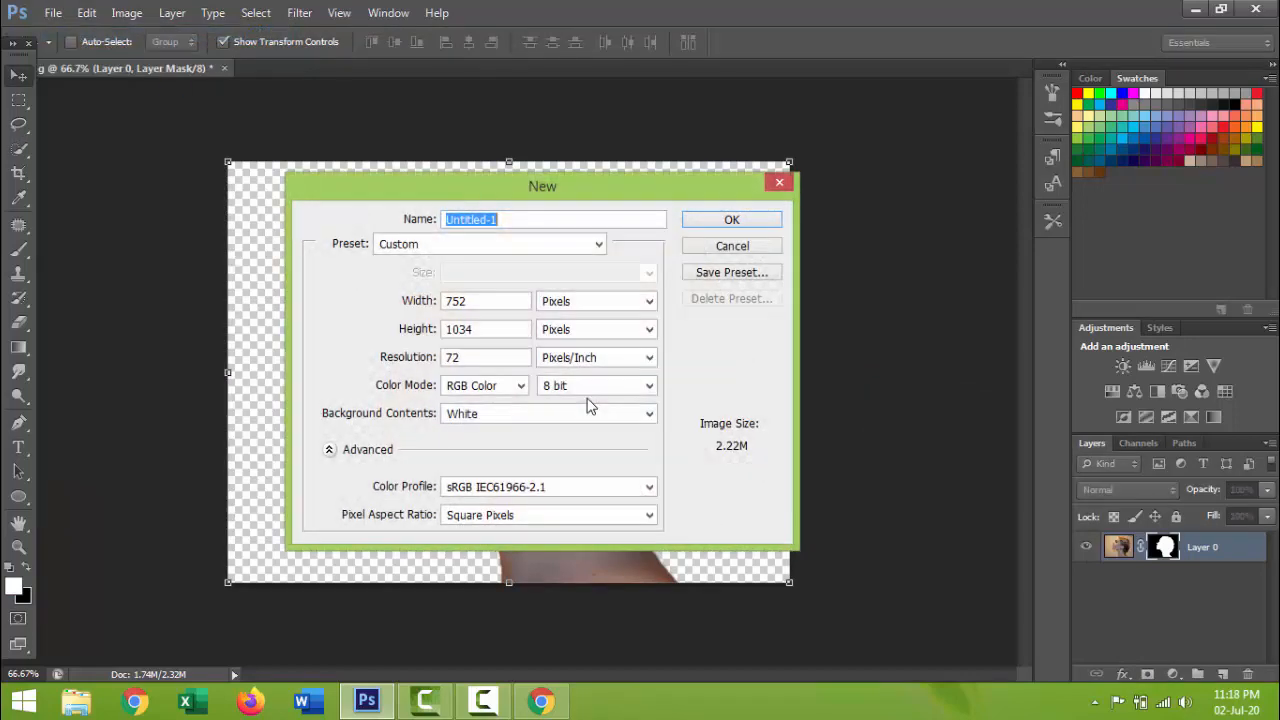
{"action": "double_click", "coordinate": [478, 302]}
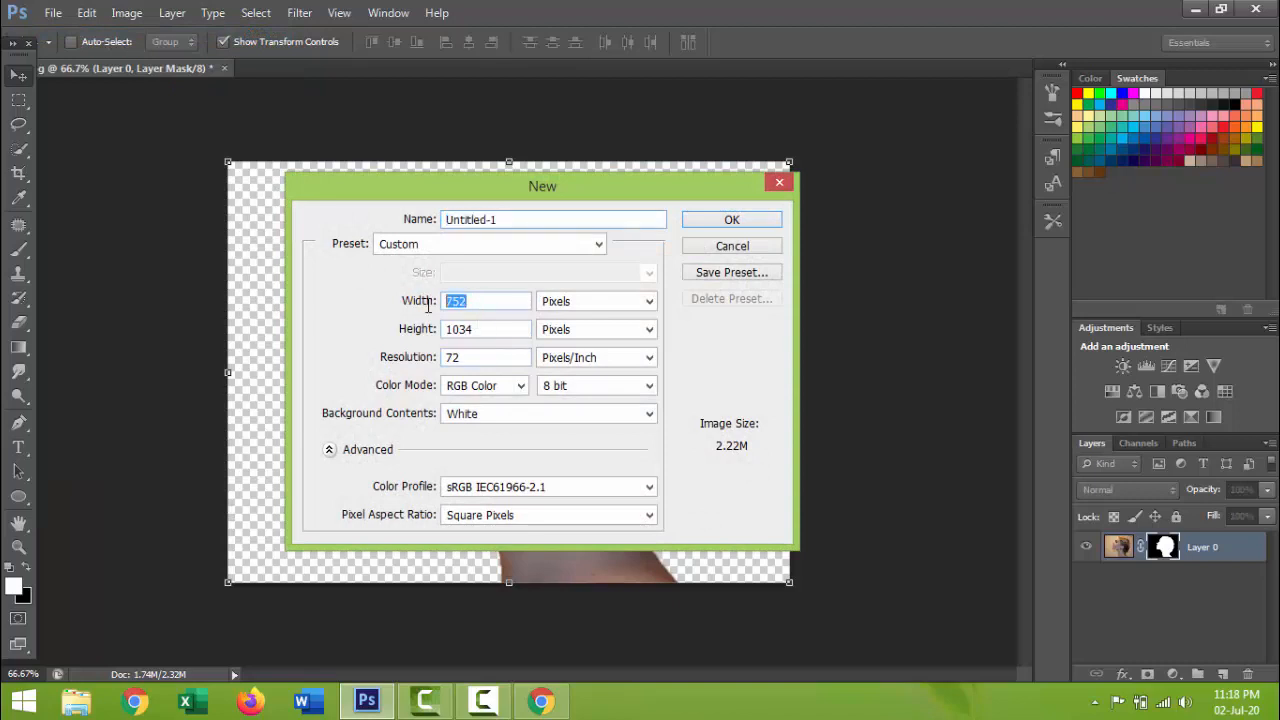
{"action": "key", "text": "Return"}
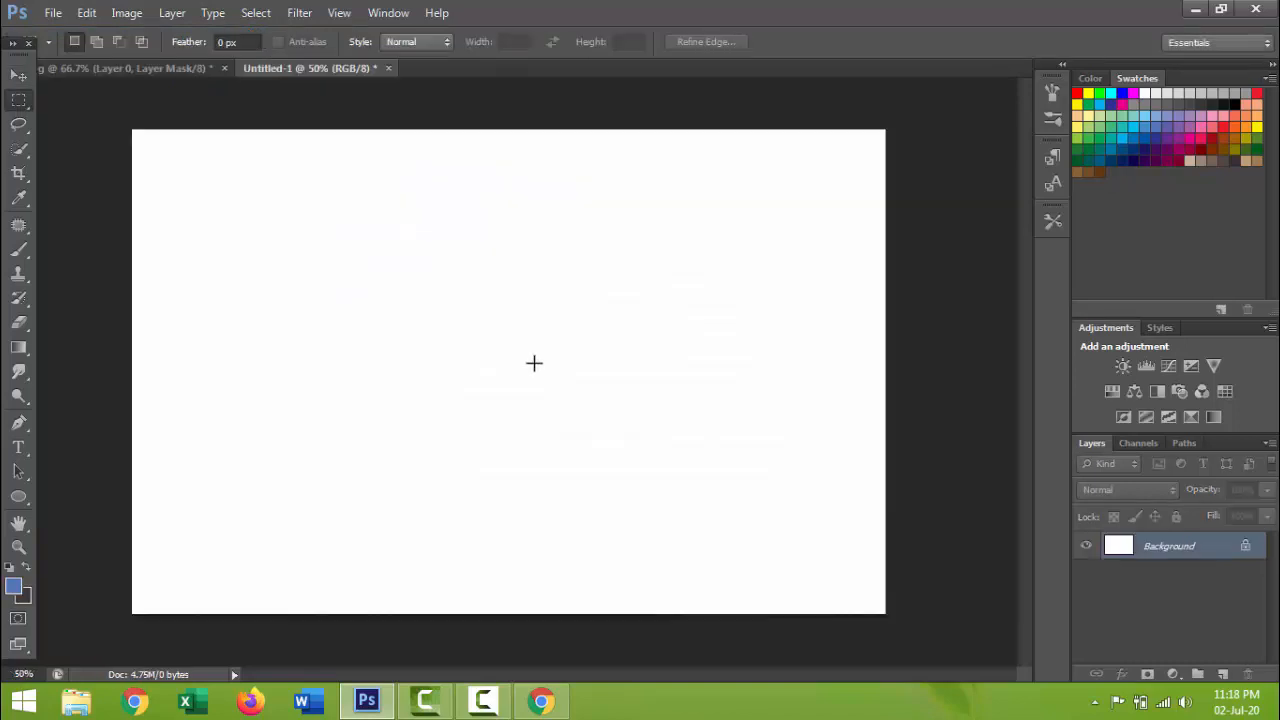
- Move the masked portrait into the new Untitled-1 document and enlarge it so the neck meets the canvas's lower edge
{"action": "left_click", "coordinate": [148, 68]}
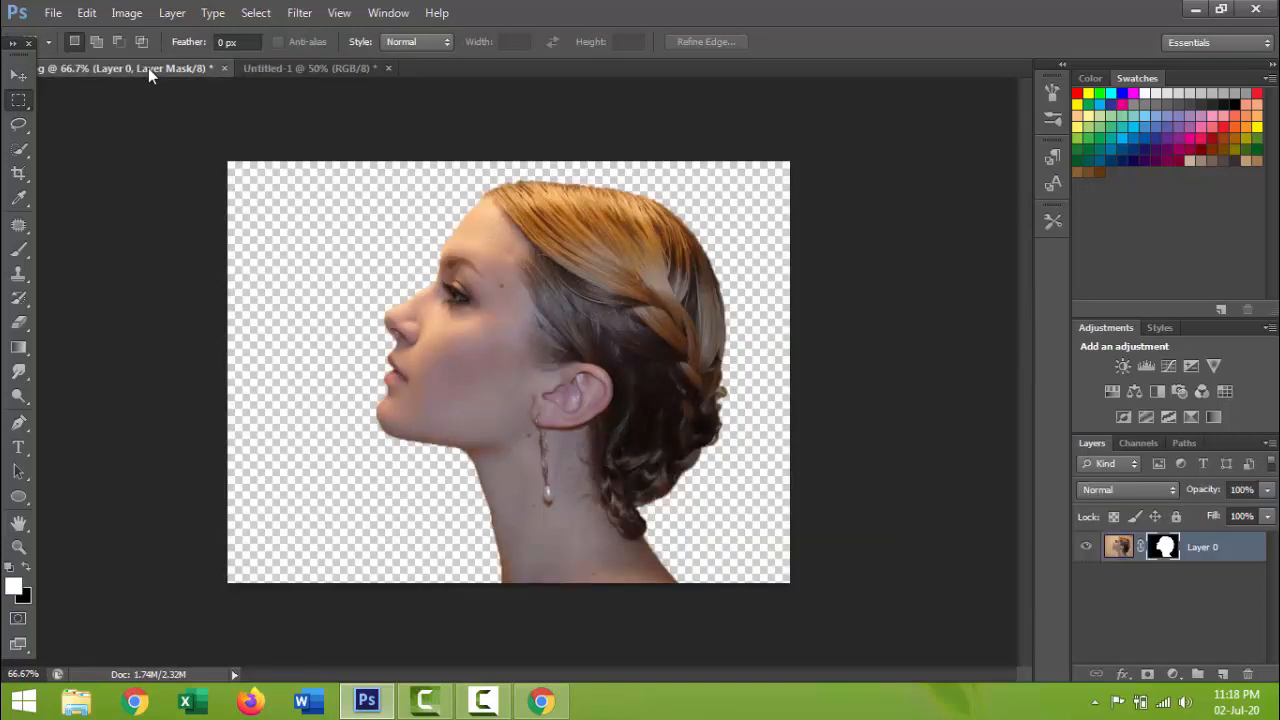
{"action": "left_click", "coordinate": [19, 76]}
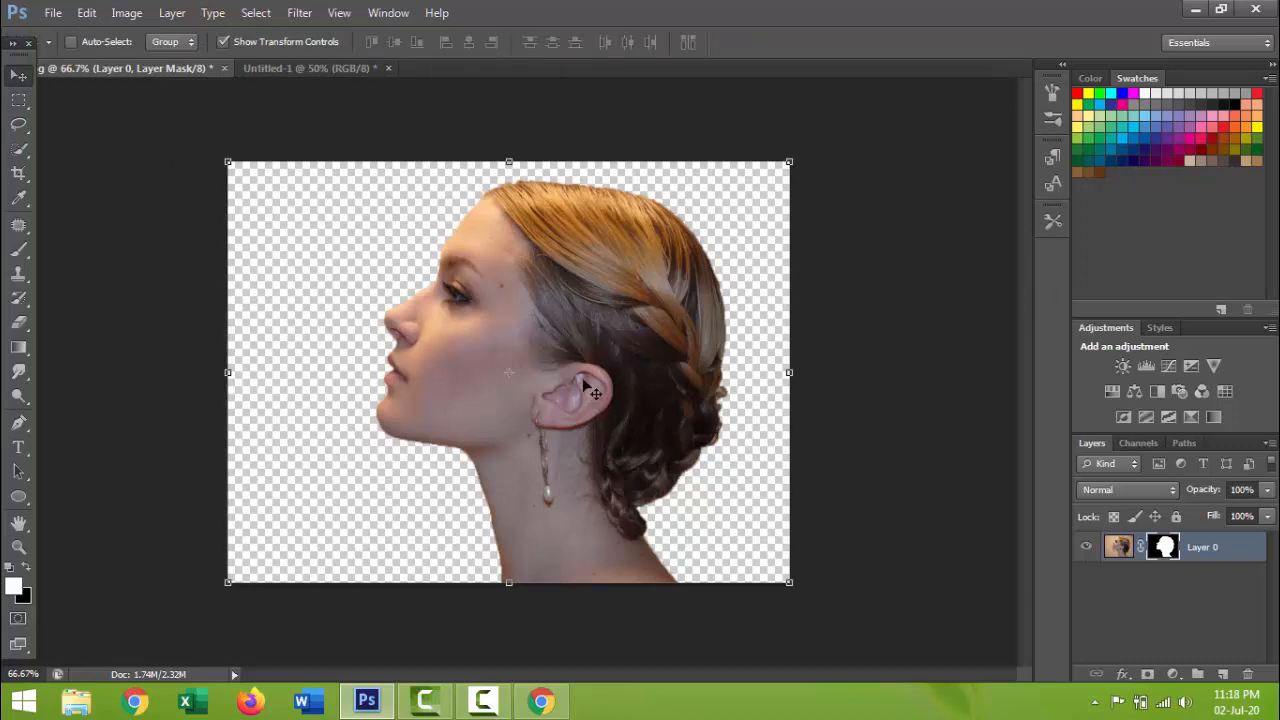
{"action": "left_click_drag", "start_coordinate": [500, 303], "coordinate": [548, 424]}
{"action": "key", "text": "Return"}
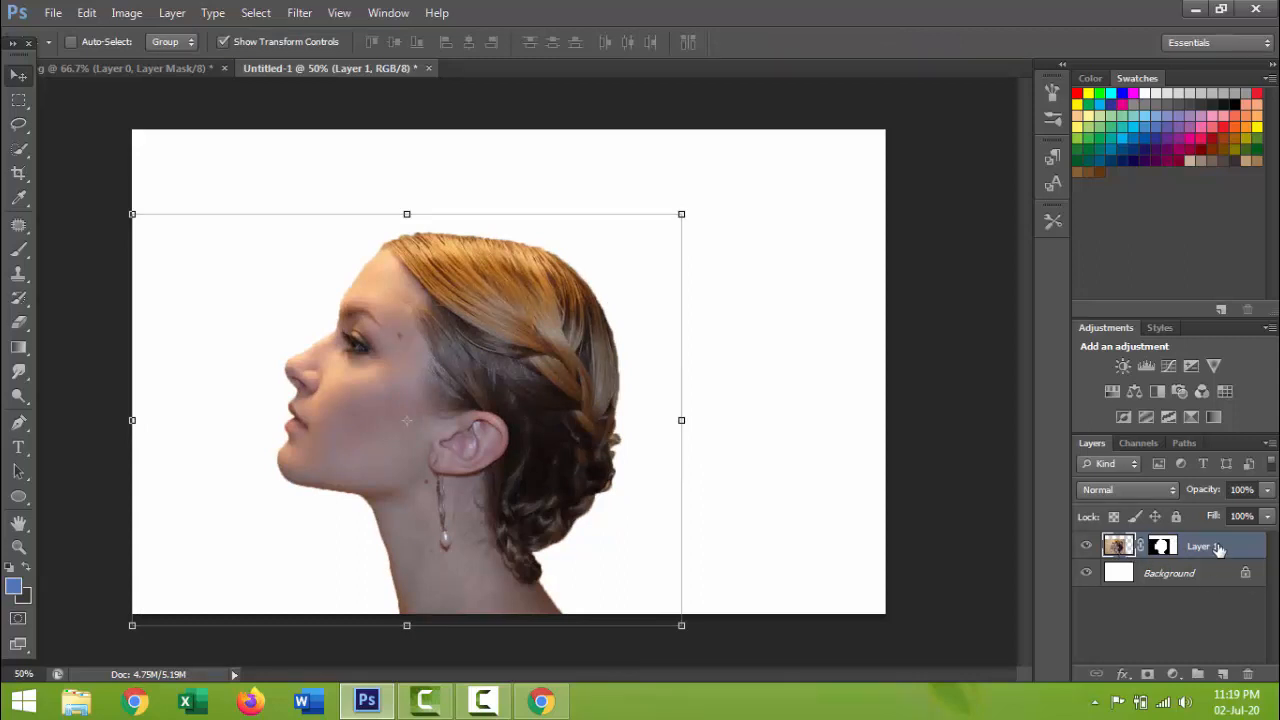
- Apply the portrait layer's mask permanently and duplicate Layer 1
{"action": "right_click", "coordinate": [1157, 550]}
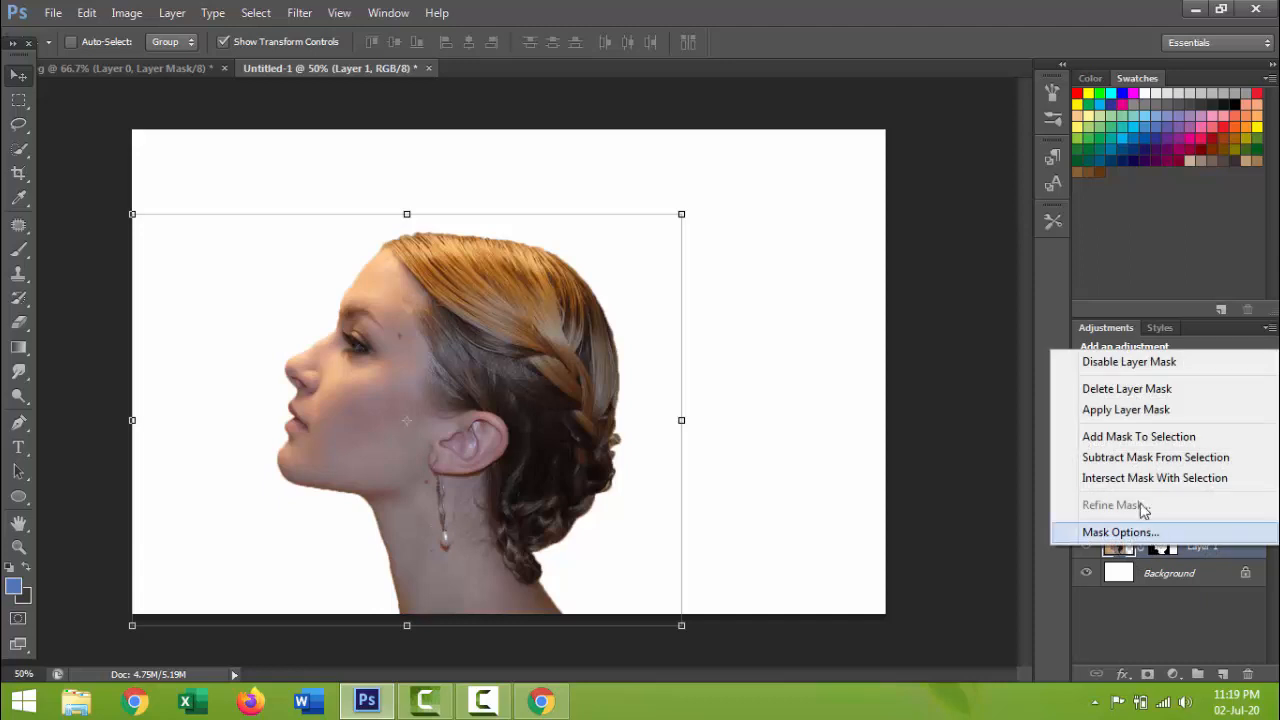
{"action": "left_click", "coordinate": [1134, 410]}
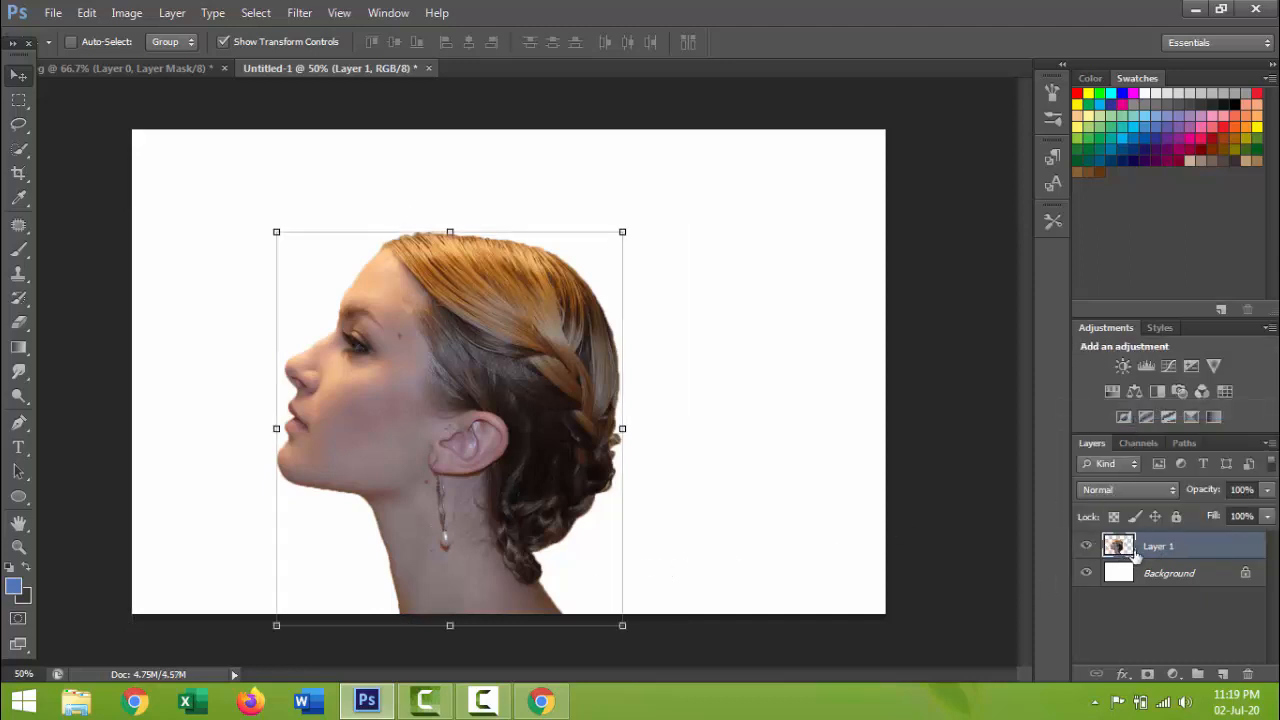
{"action": "left_click_drag", "start_coordinate": [1183, 546], "coordinate": [1222, 674]}
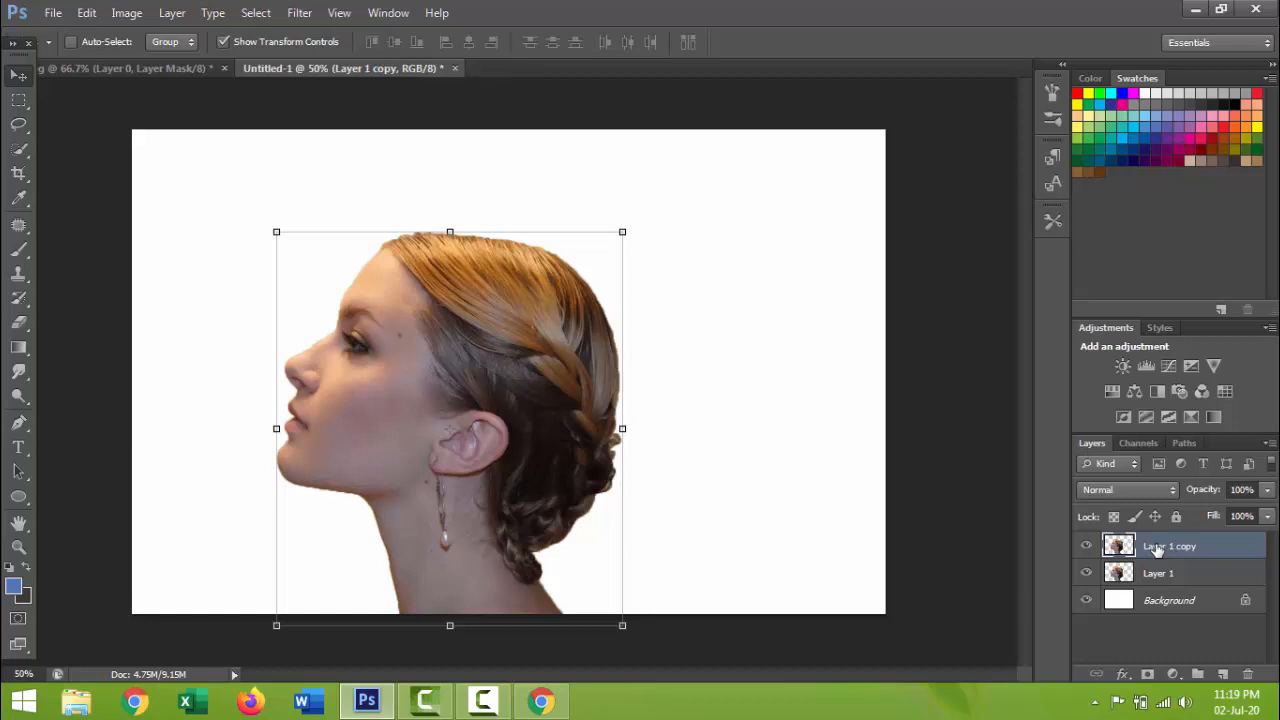
- Desaturate the duplicated portrait layer to black and white
{"action": "left_click", "coordinate": [168, 15]}
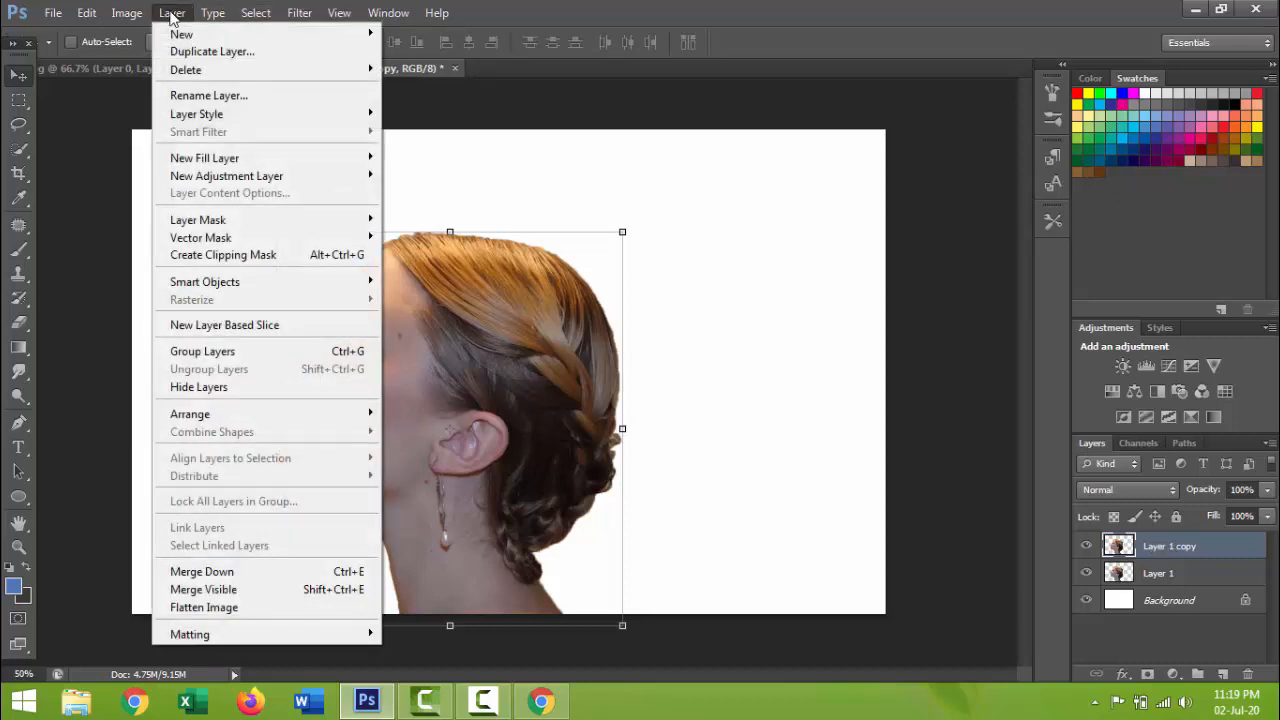
{"action": "mouse_move", "coordinate": [132, 17]}
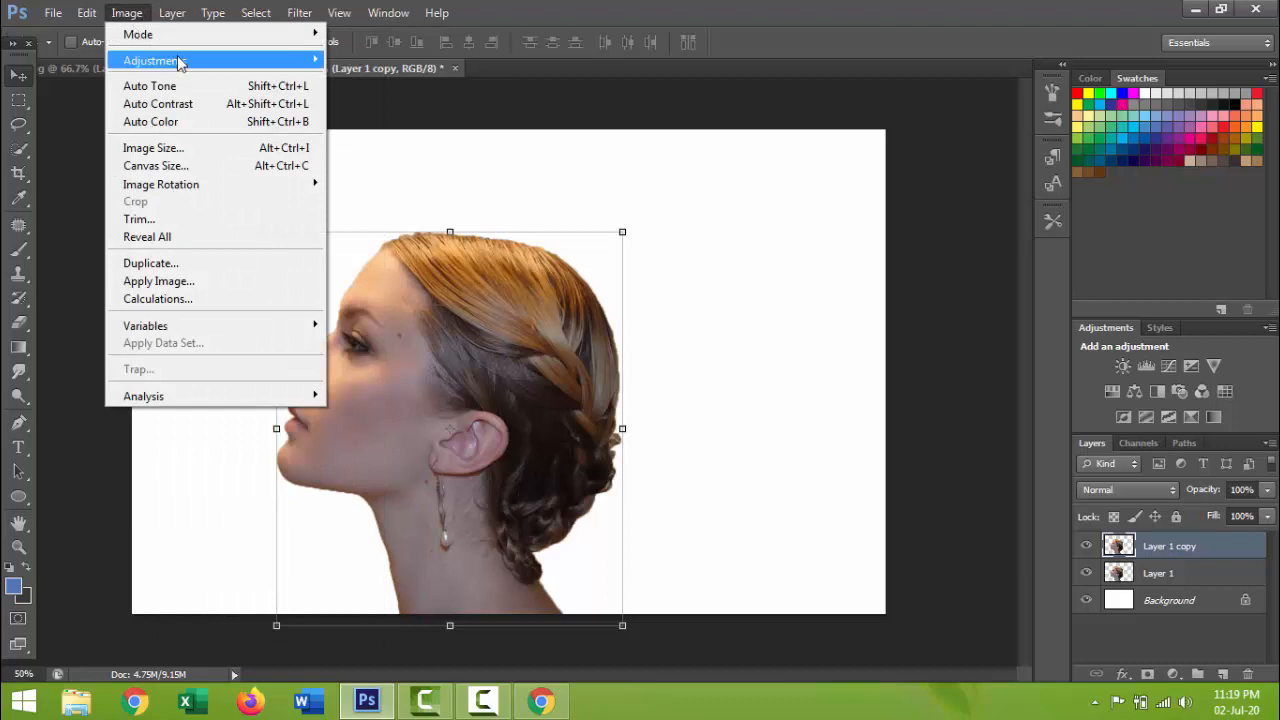
{"action": "mouse_move", "coordinate": [180, 60]}
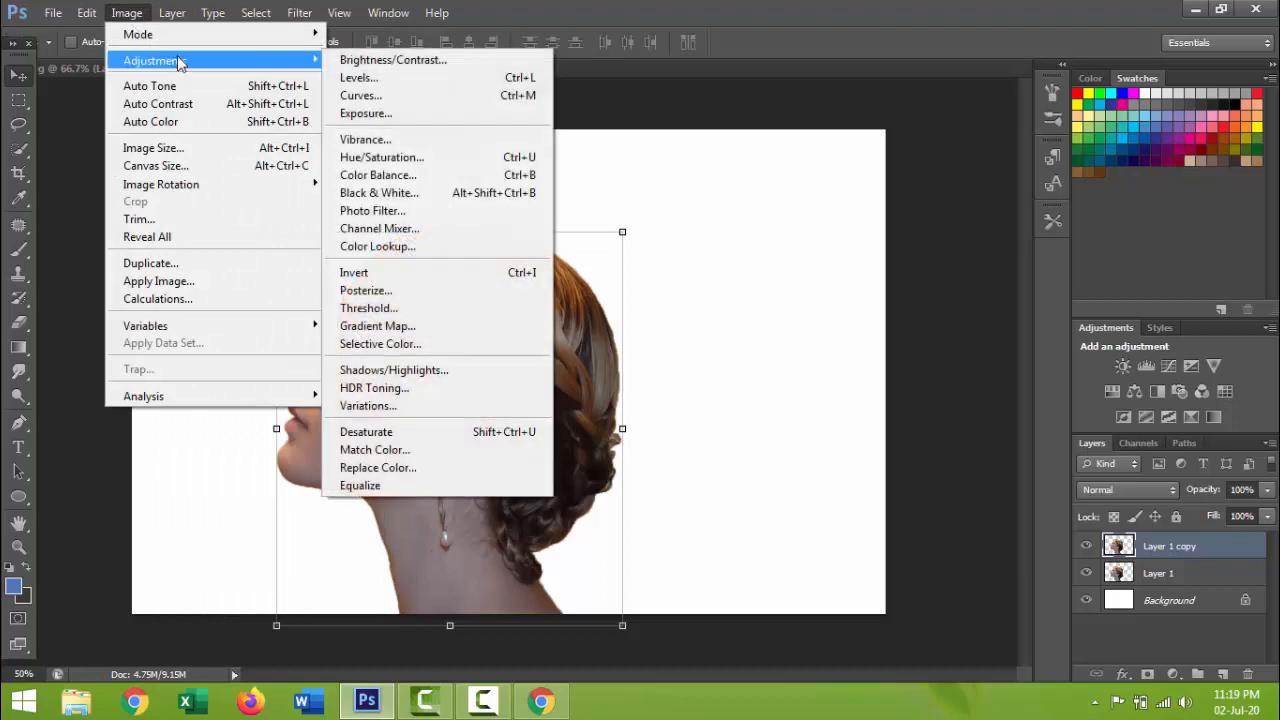
{"action": "left_click", "coordinate": [418, 438]}
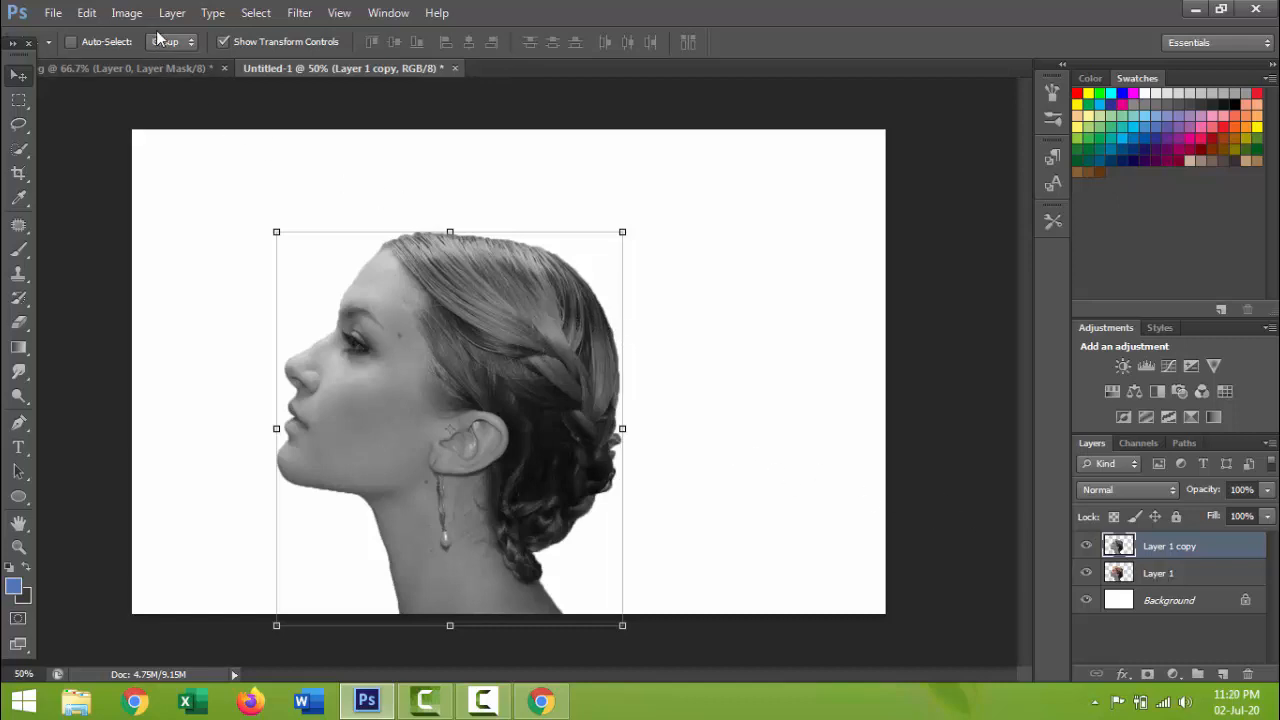
- Open the mountain image from the Double Exposure Effect tutorial folder
{"action": "left_click", "coordinate": [54, 17]}
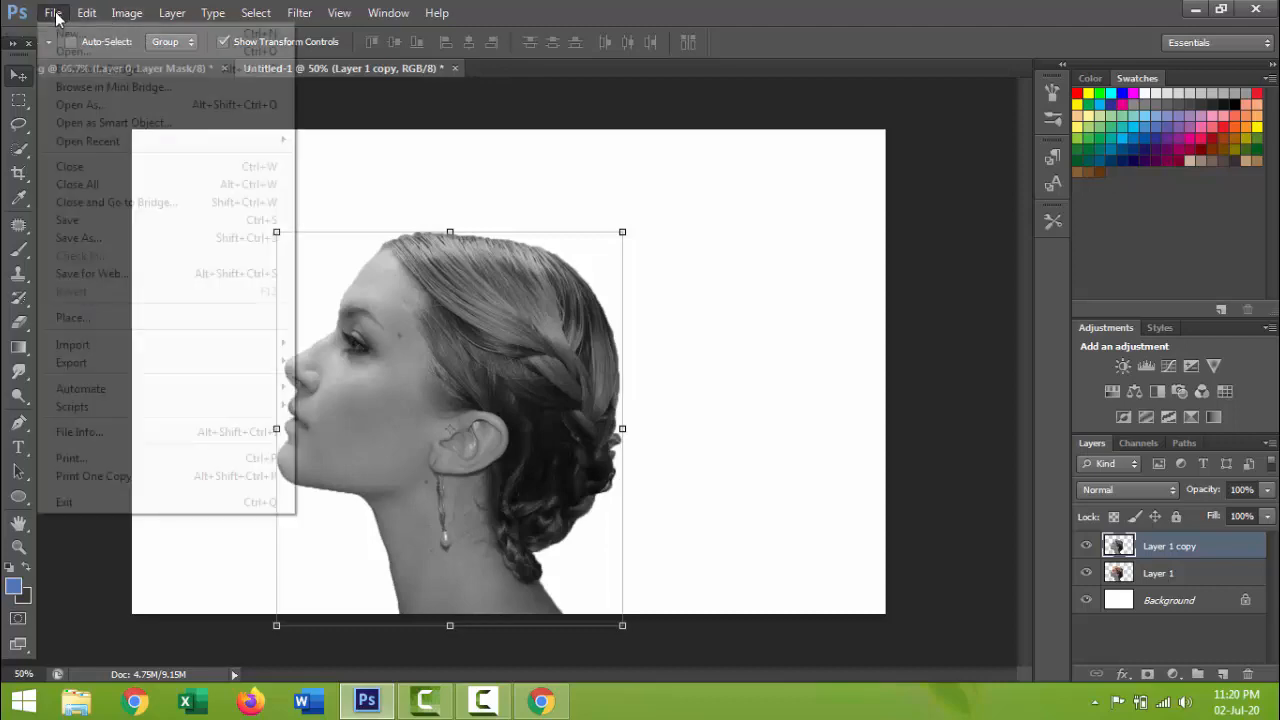
{"action": "left_click", "coordinate": [60, 49]}
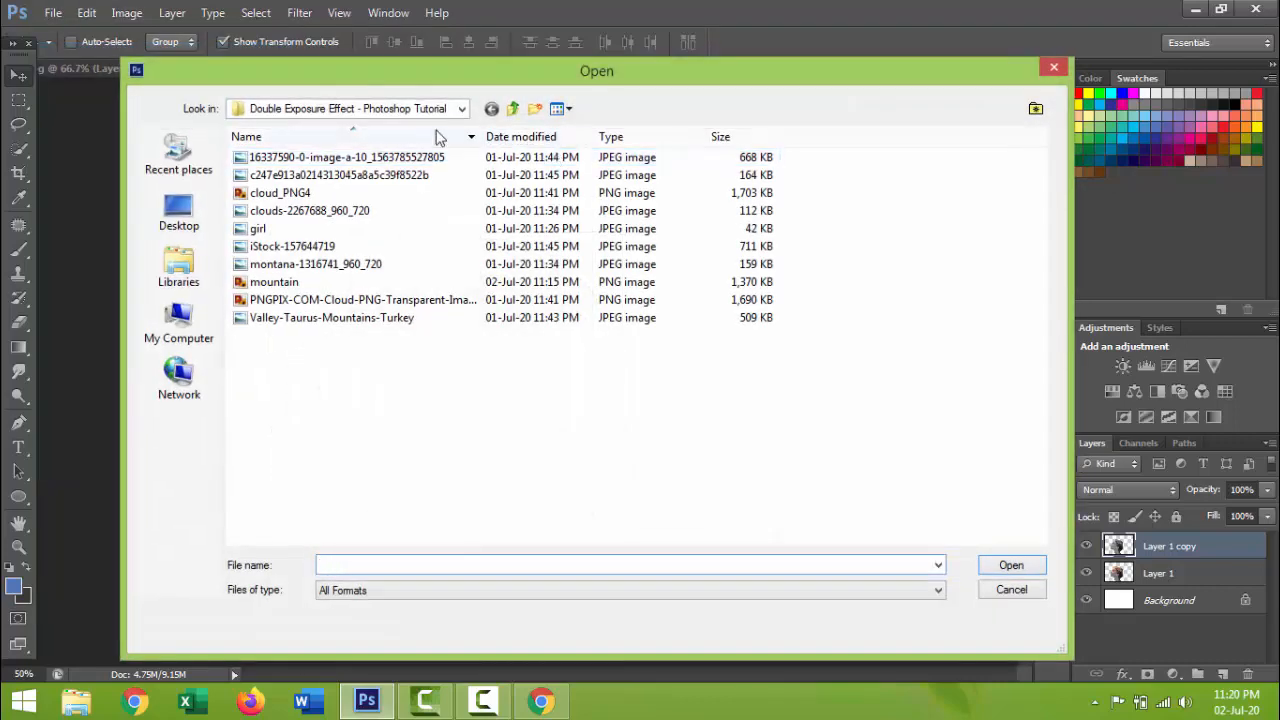
{"action": "left_click", "coordinate": [563, 109]}
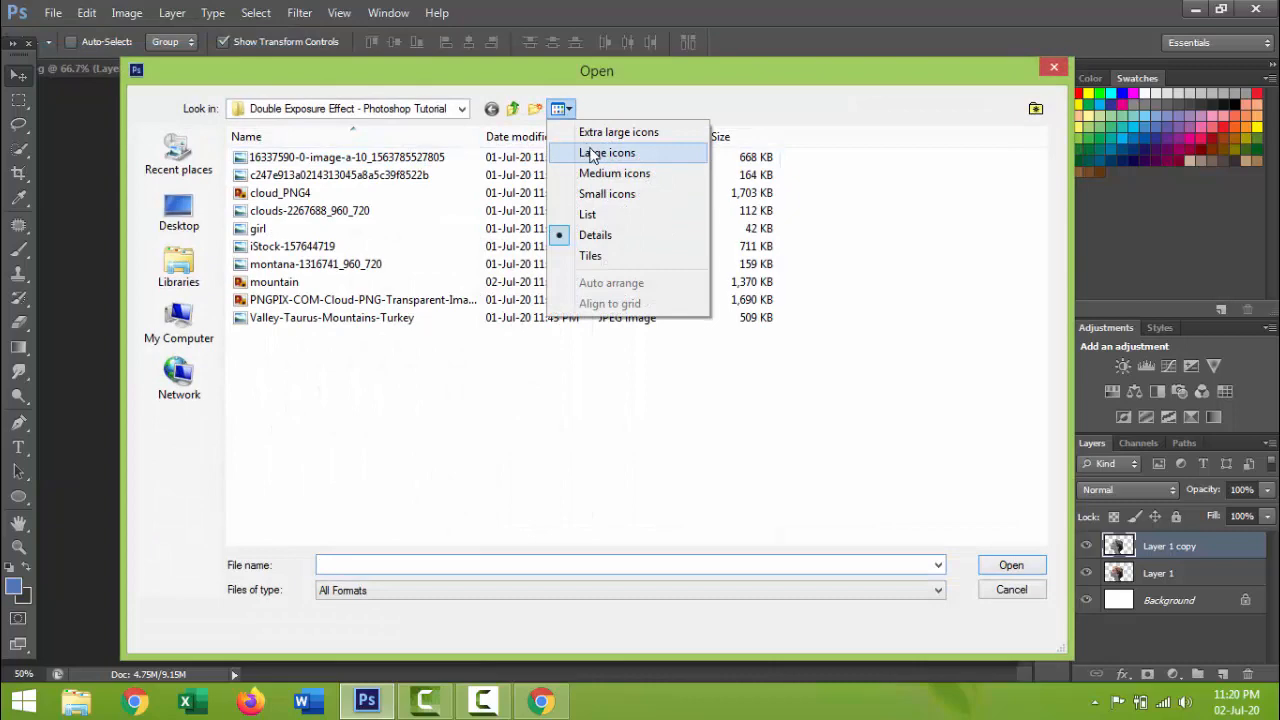
{"action": "left_click", "coordinate": [591, 156]}
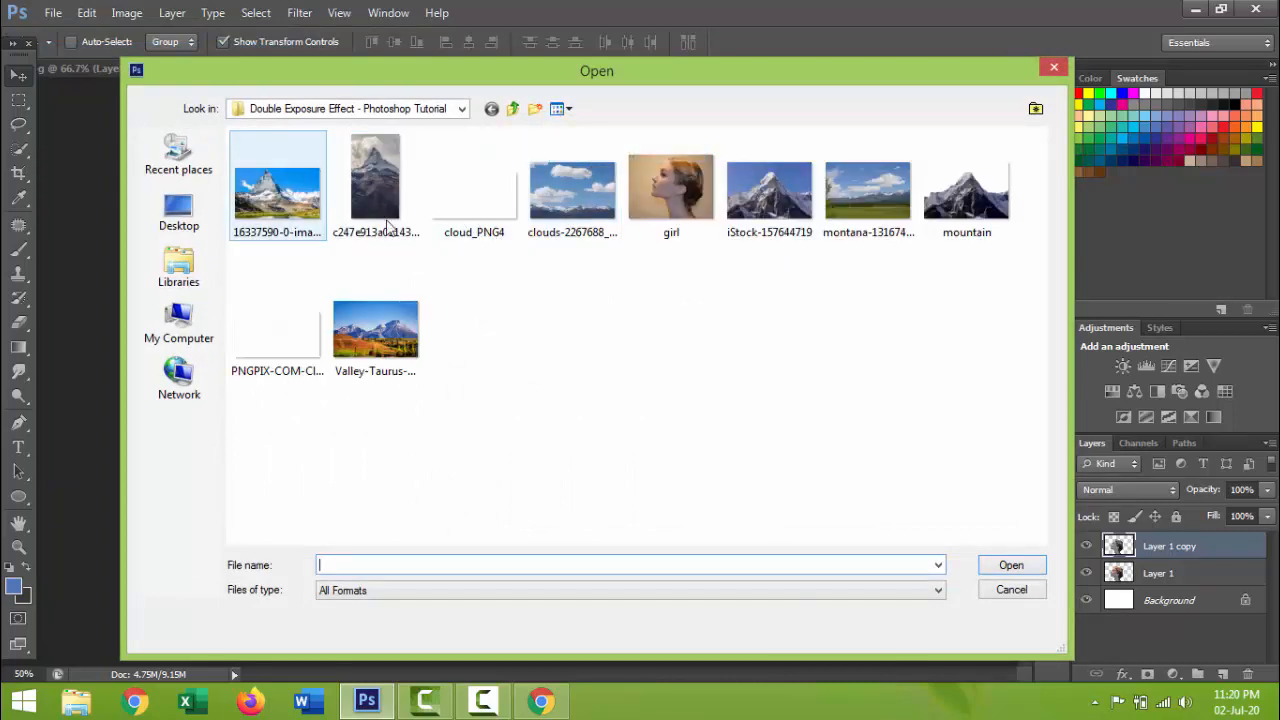
{"action": "double_click", "coordinate": [965, 192]}
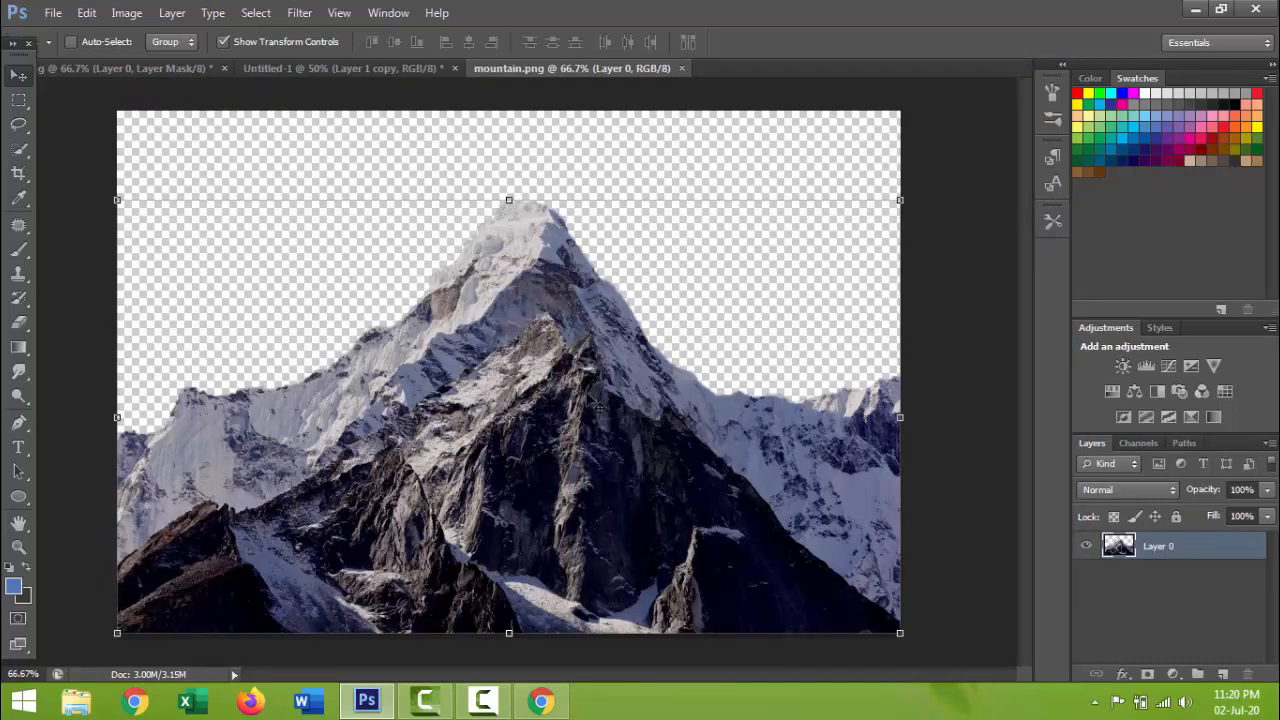
- Bring the mountain into Untitled-1 above the portrait, scaled to about 134%, with its peak aligned to the top of the head
{"action": "left_click_drag", "start_coordinate": [597, 406], "coordinate": [518, 423]}
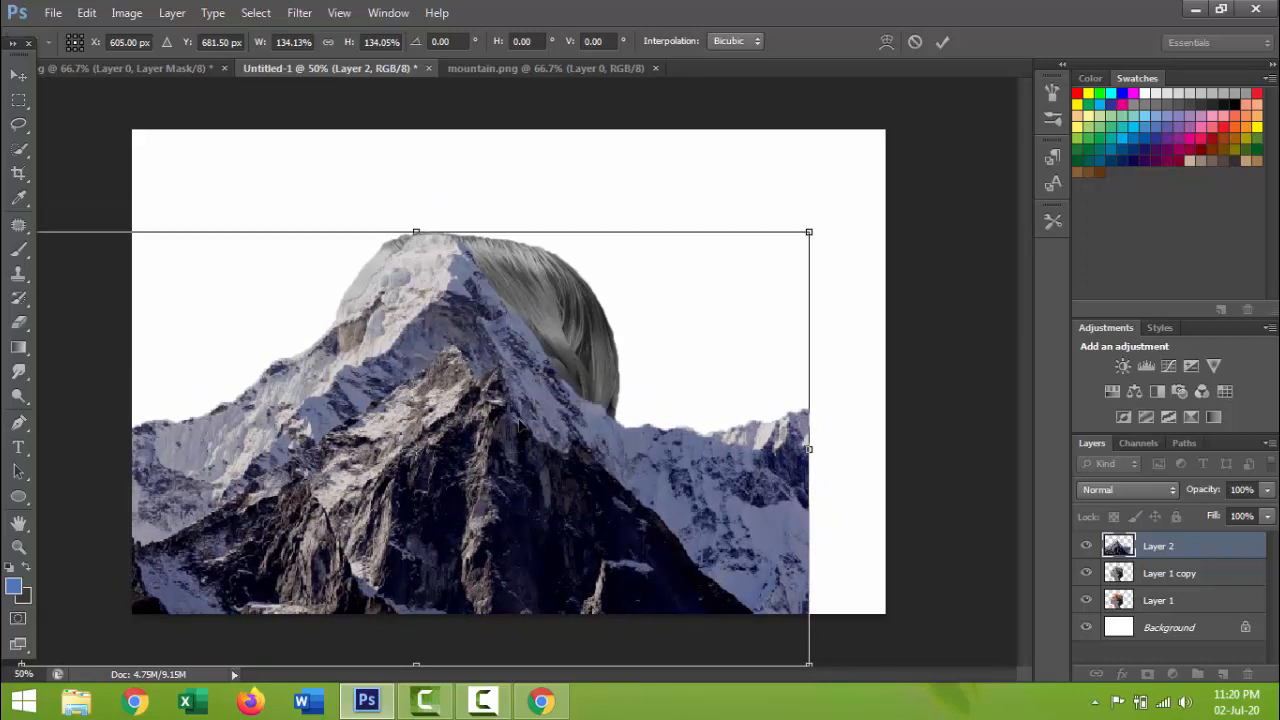
{"action": "key", "text": "Up"}
{"action": "key", "text": "Up"}
{"action": "key", "text": "Up"}
{"action": "key", "text": "Up"}
{"action": "key", "text": "Up"}
{"action": "key", "text": "Up"}
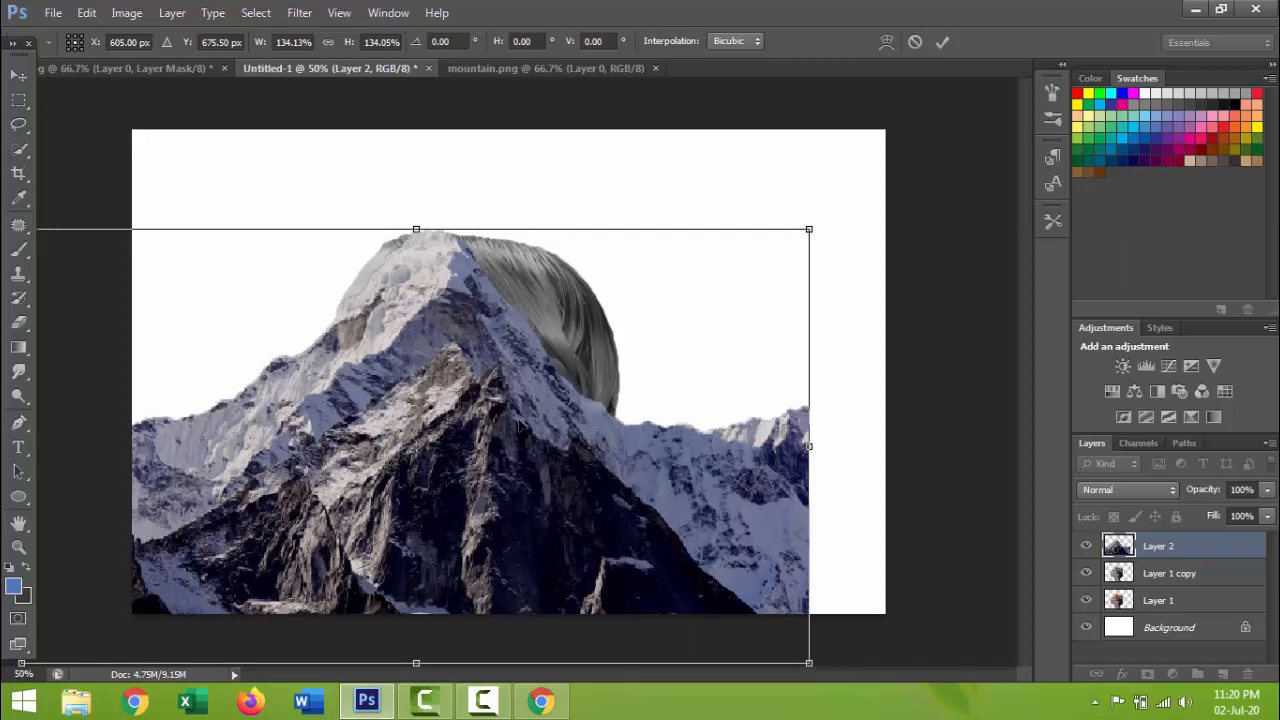
{"action": "key", "text": "Return"}
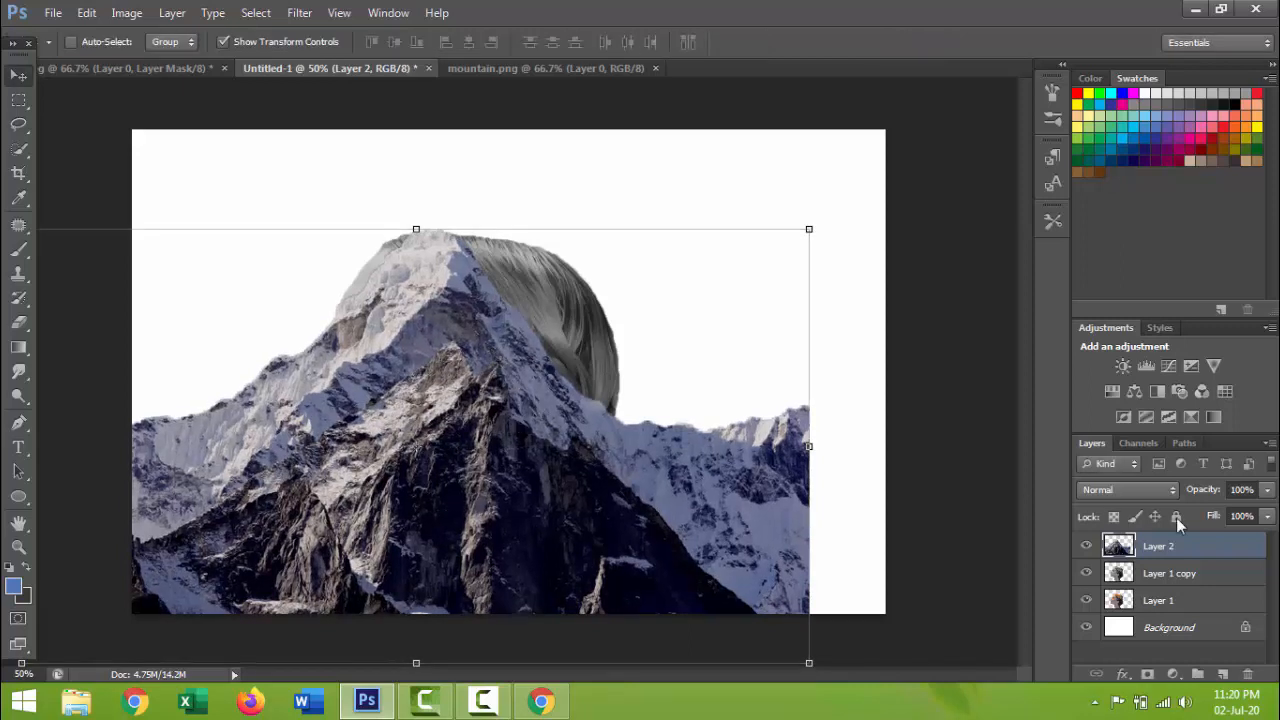
- Mask the mountain on Layer 2 with the silhouette of Layer 1, and make Layer 2's image active instead of its mask
{"action": "left_click", "coordinate": [1121, 600]}
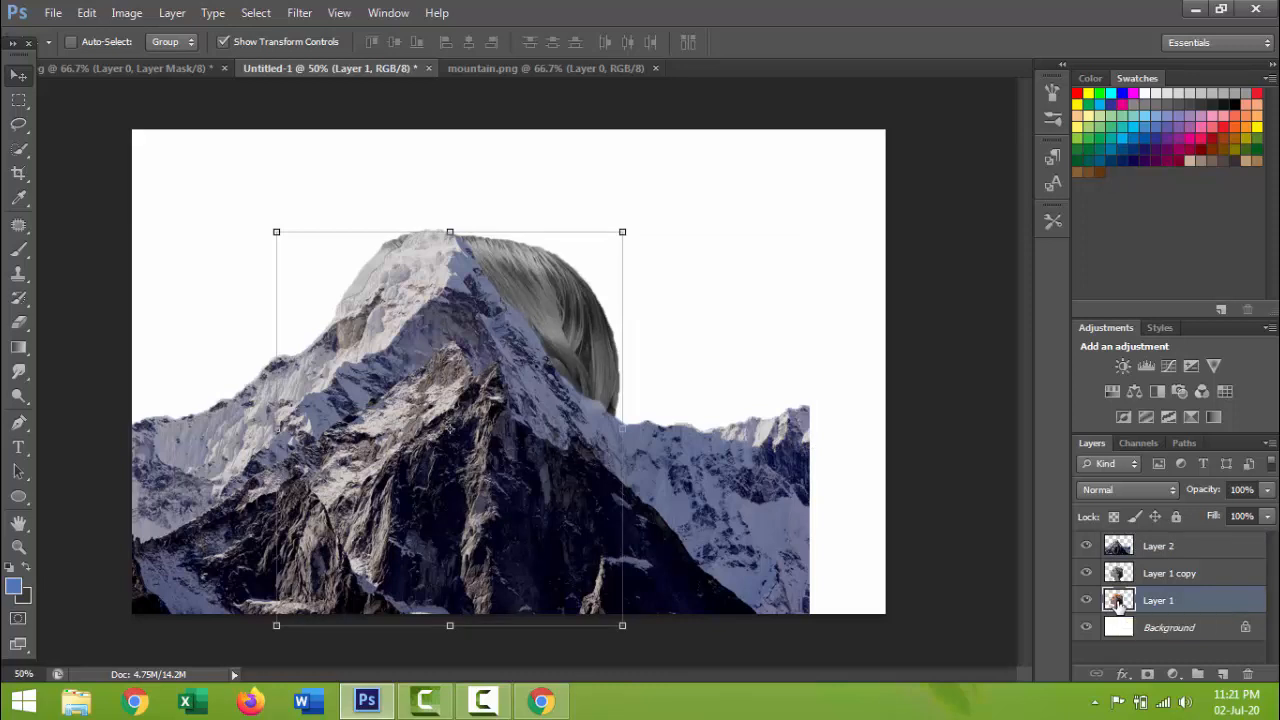
{"action": "left_click", "coordinate": [1121, 600], "text": "ctrl"}
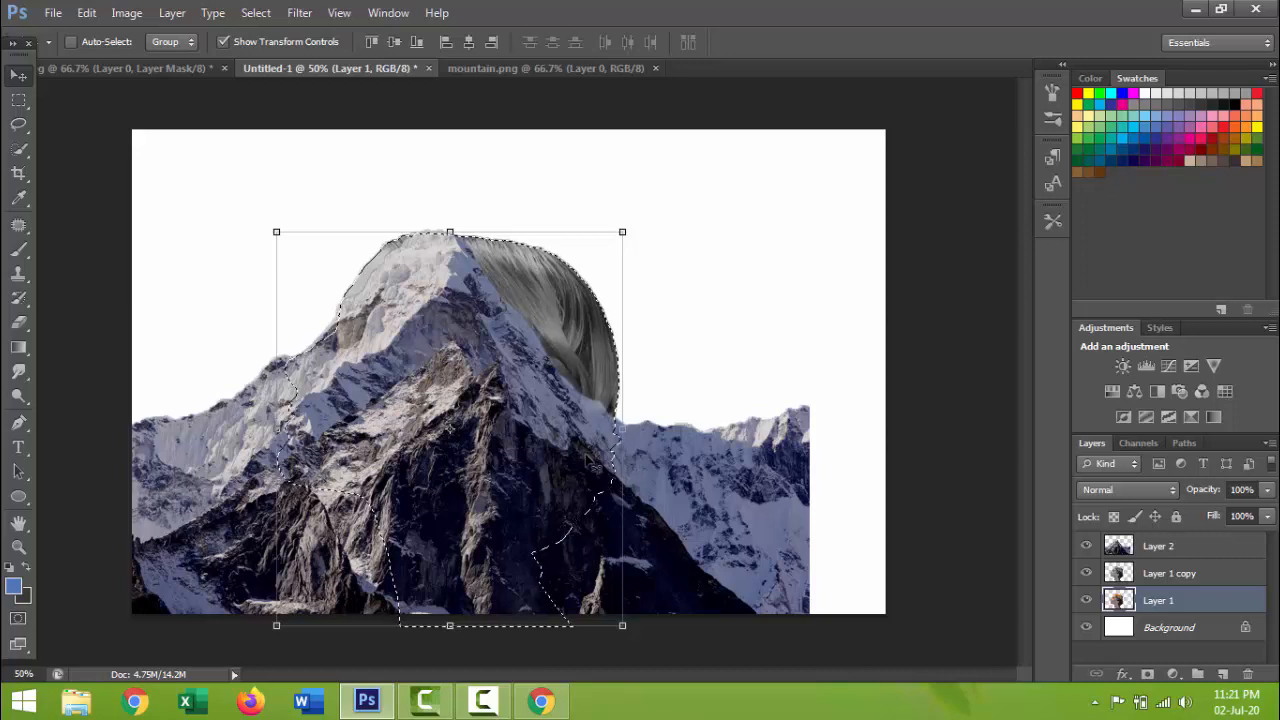
{"action": "left_click", "coordinate": [1123, 544]}
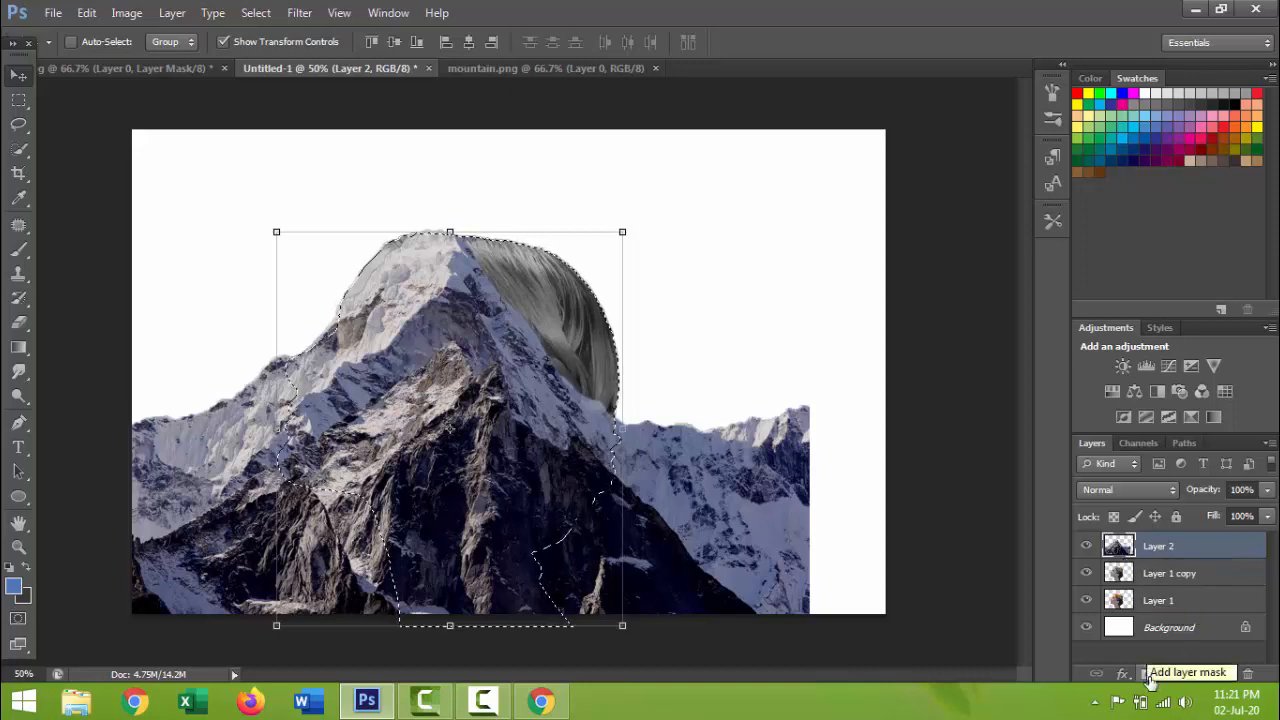
{"action": "left_click", "coordinate": [1147, 675]}
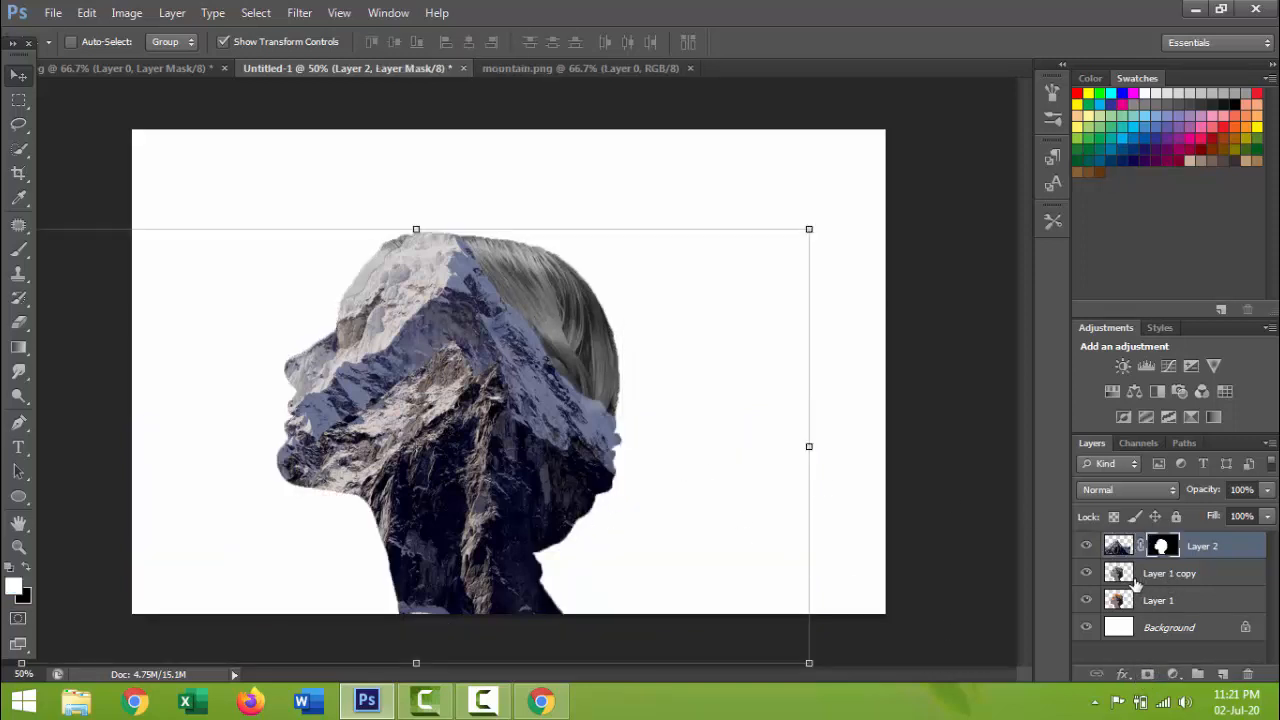
{"action": "left_click", "coordinate": [1150, 576]}
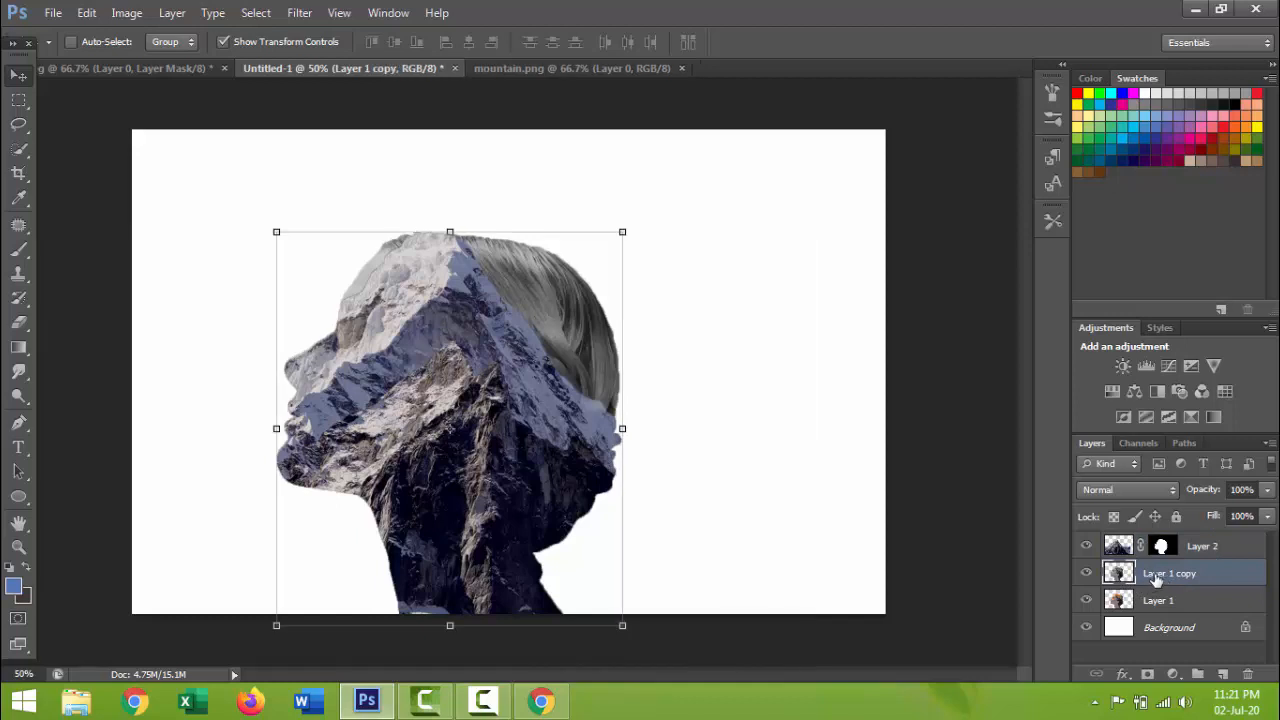
{"action": "left_click", "coordinate": [1119, 548]}
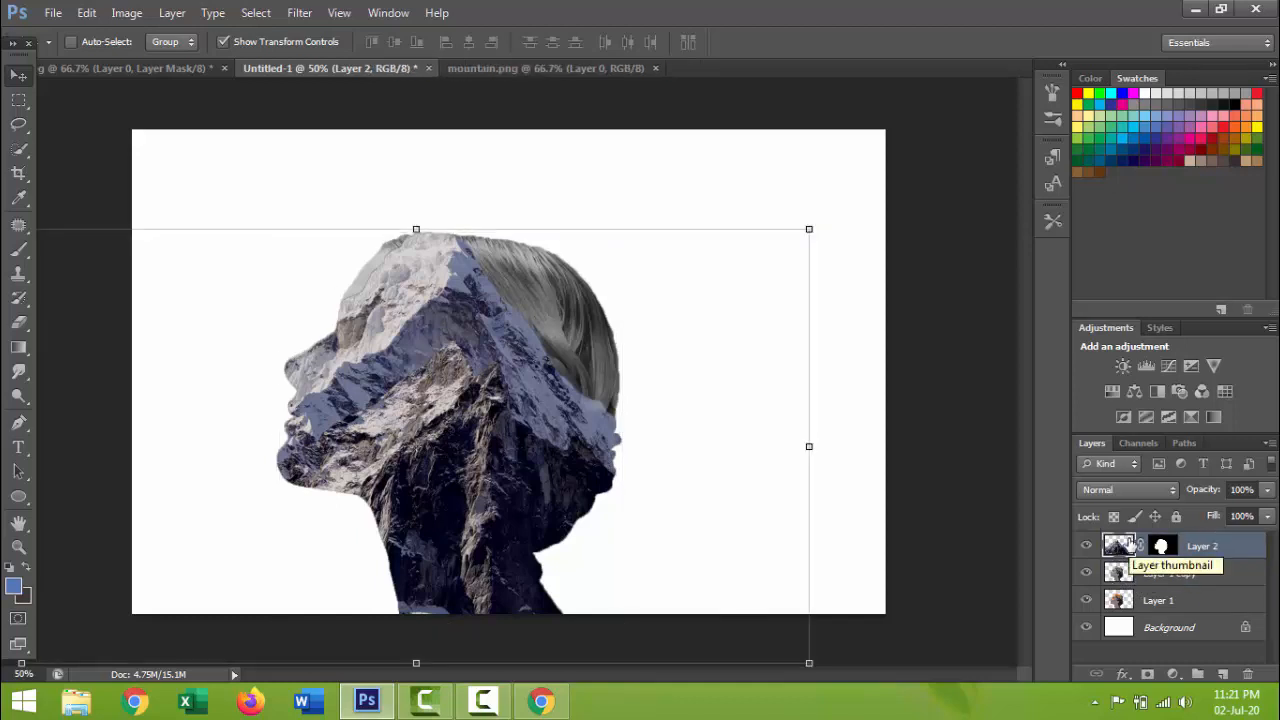
- Set Layer 2's blend mode to Multiply and erase its mountain over the woman's face with a 175 px eraser at 66% opacity
{"action": "left_click", "coordinate": [1113, 490]}
{"action": "left_click", "coordinate": [1090, 69]}
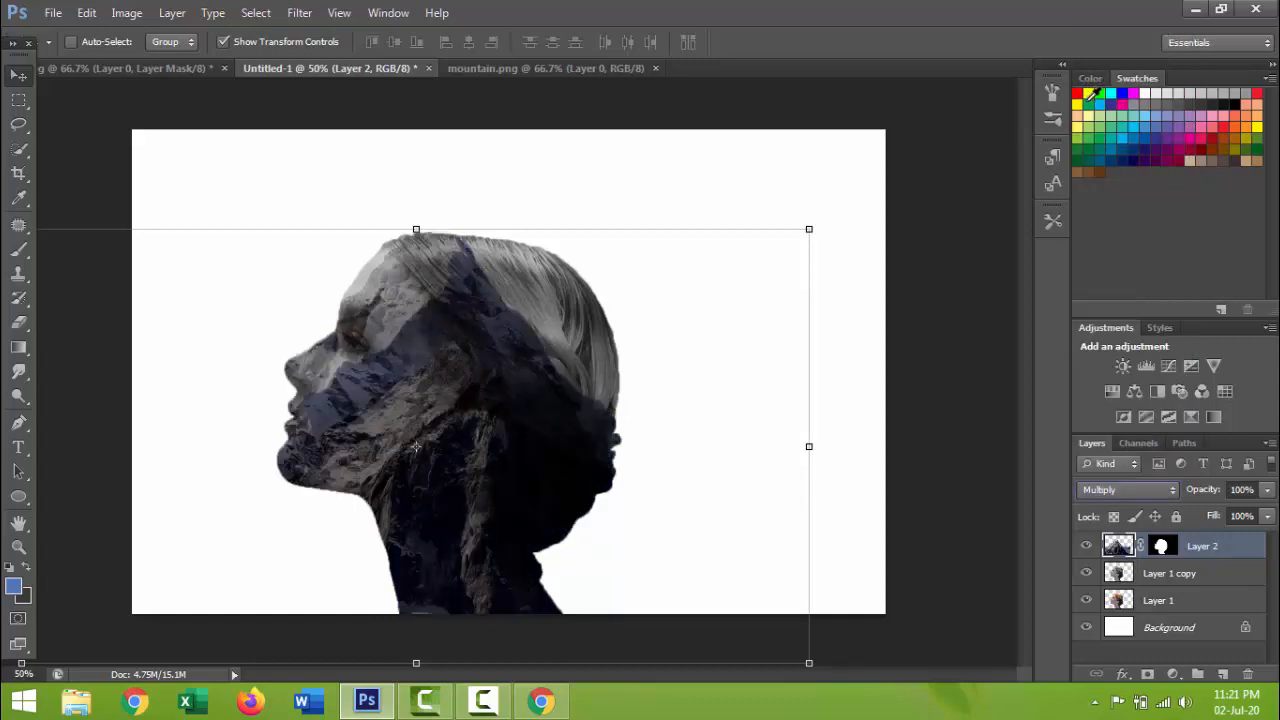
{"action": "key", "text": "e"}
{"action": "key", "text": "ctrl+plus"}
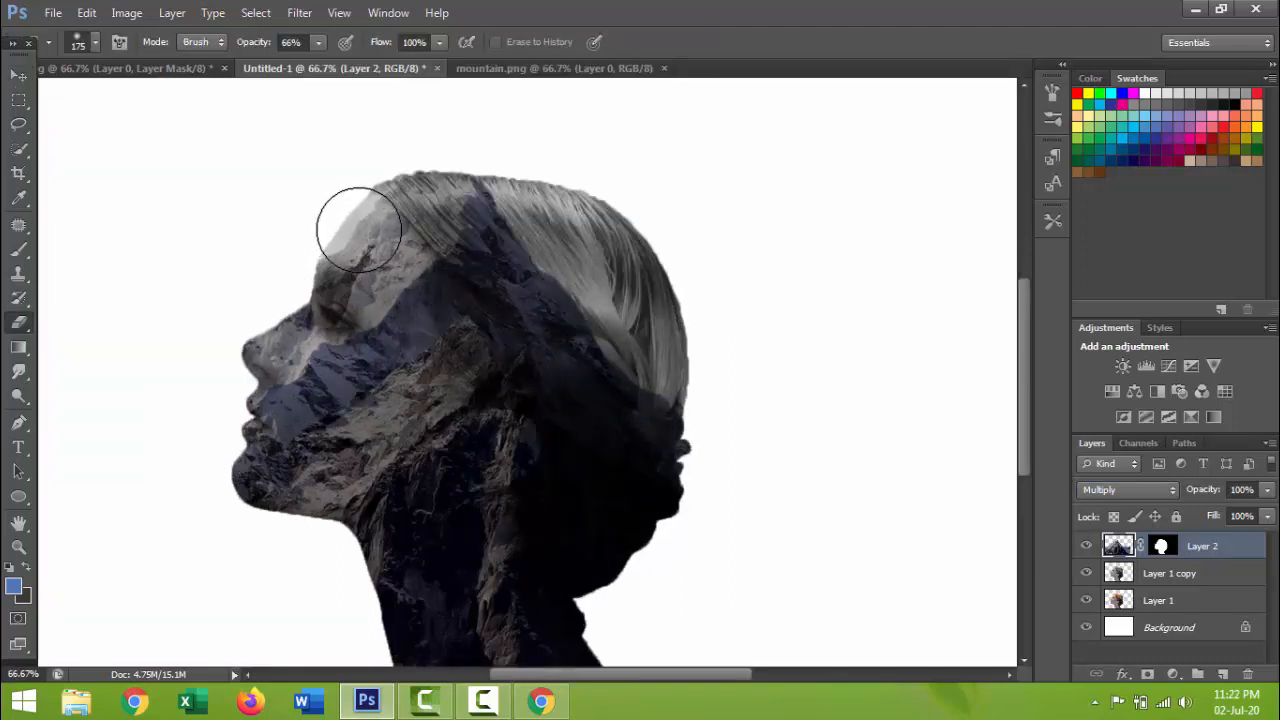
{"action": "mouse_move", "coordinate": [359, 229]}
{"action": "left_mouse_down"}
{"action": "mouse_move", "coordinate": [337, 270]}
{"action": "mouse_move", "coordinate": [341, 228]}
{"action": "mouse_move", "coordinate": [340, 290]}
{"action": "mouse_move", "coordinate": [287, 362]}
{"action": "mouse_move", "coordinate": [291, 335]}
{"action": "mouse_move", "coordinate": [323, 266]}
{"action": "mouse_move", "coordinate": [312, 358]}
{"action": "mouse_move", "coordinate": [302, 327]}
{"action": "mouse_move", "coordinate": [245, 372]}
{"action": "mouse_move", "coordinate": [235, 411]}
{"action": "mouse_move", "coordinate": [297, 365]}
{"action": "mouse_move", "coordinate": [262, 412]}
{"action": "mouse_move", "coordinate": [212, 443]}
{"action": "mouse_move", "coordinate": [350, 313]}
{"action": "mouse_move", "coordinate": [377, 258]}
{"action": "mouse_move", "coordinate": [361, 248]}
{"action": "mouse_move", "coordinate": [370, 292]}
{"action": "mouse_move", "coordinate": [356, 315]}
{"action": "mouse_move", "coordinate": [363, 242]}
{"action": "left_mouse_up"}
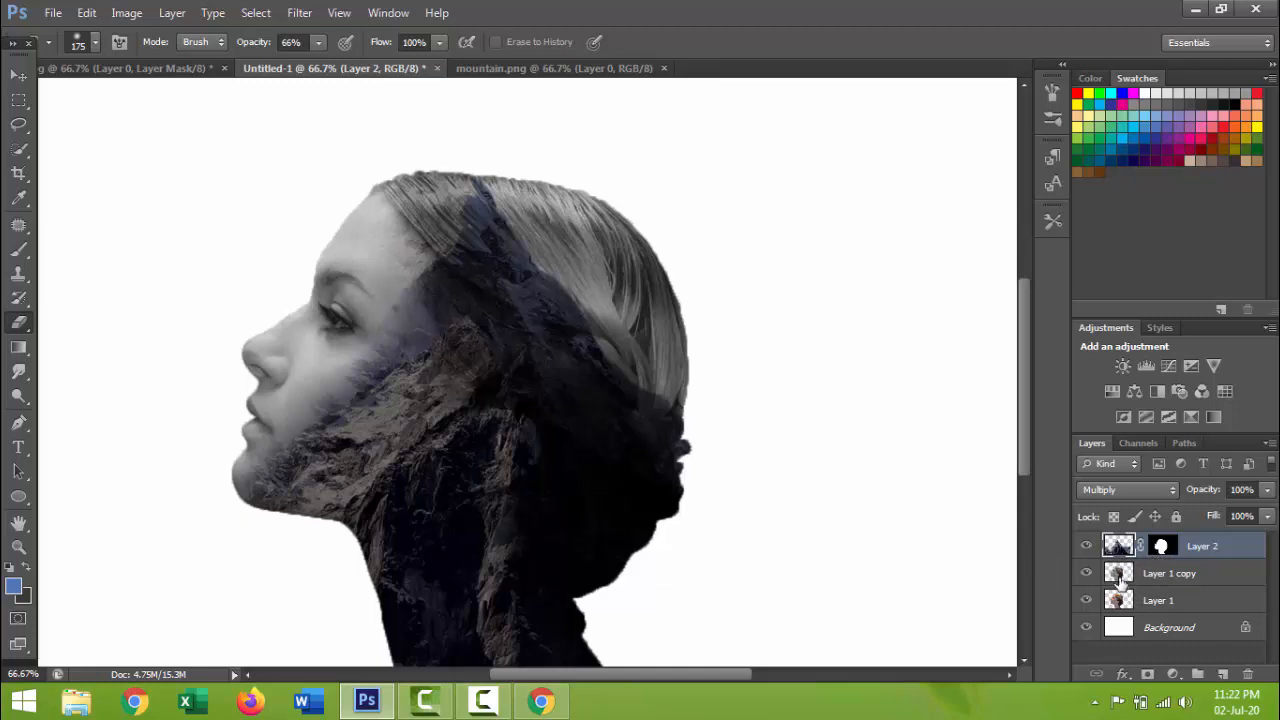
- Hide Layer 1 and erase the hair, back of the head and neck from Layer 1 copy, reducing the eraser from 175 to 125 px
{"action": "left_click", "coordinate": [1120, 573]}
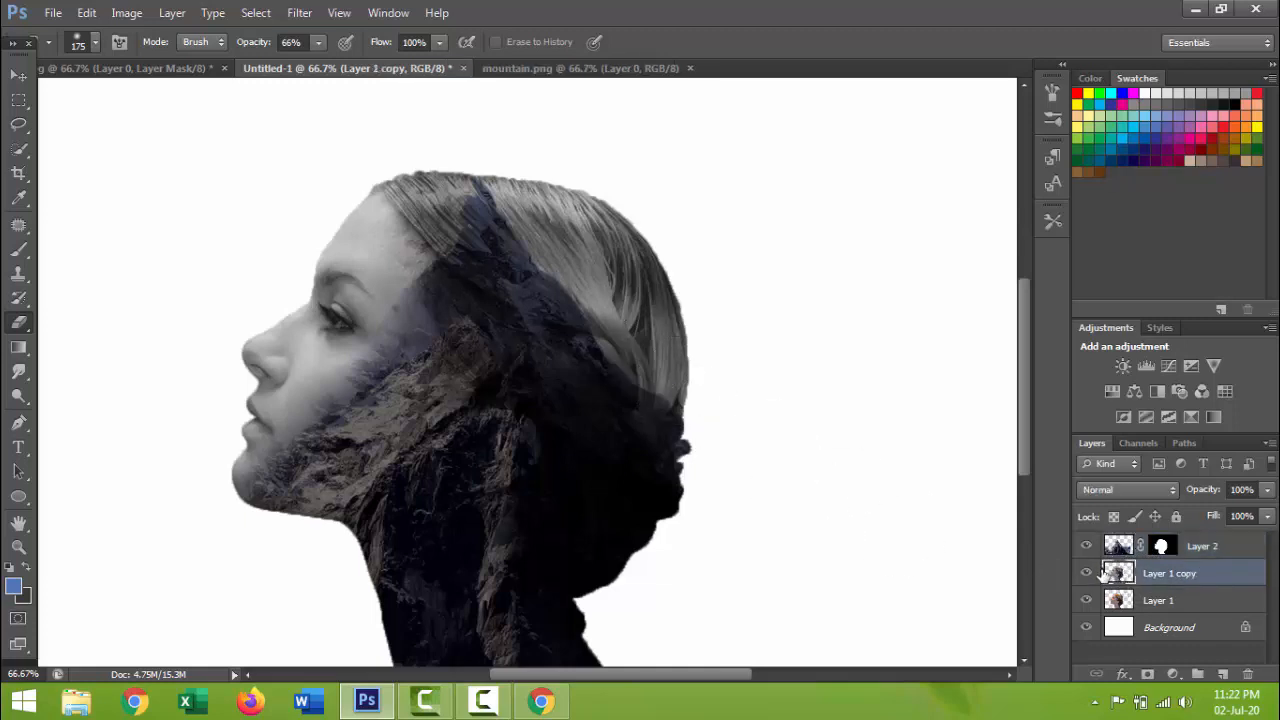
{"action": "left_click_drag", "start_coordinate": [600, 285], "coordinate": [597, 280]}
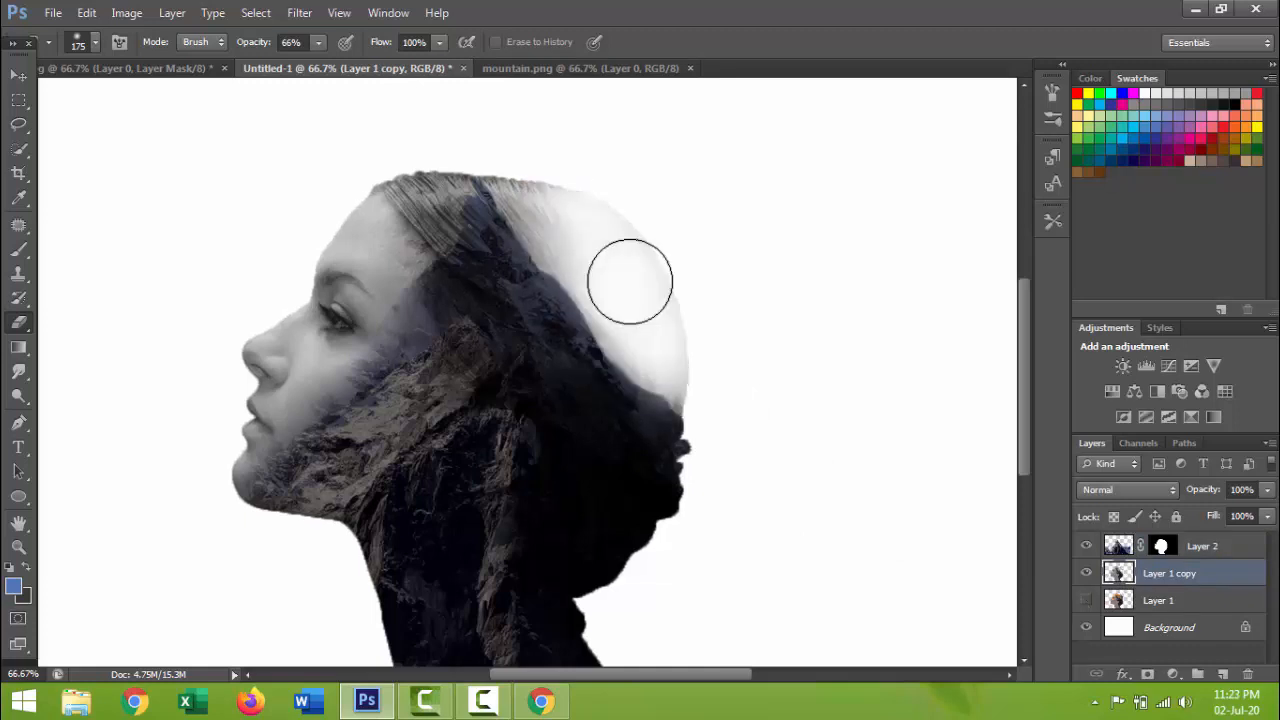
{"action": "left_click_drag", "start_coordinate": [629, 281], "coordinate": [485, 250]}
{"action": "key", "text": "bracketleft"}
{"action": "key", "text": "bracketleft"}
{"action": "mouse_move", "coordinate": [403, 188]}
{"action": "left_mouse_down"}
{"action": "mouse_move", "coordinate": [374, 178]}
{"action": "mouse_move", "coordinate": [448, 200]}
{"action": "mouse_move", "coordinate": [335, 195]}
{"action": "mouse_move", "coordinate": [387, 186]}
{"action": "mouse_move", "coordinate": [415, 388]}
{"action": "mouse_move", "coordinate": [289, 496]}
{"action": "mouse_move", "coordinate": [512, 329]}
{"action": "mouse_move", "coordinate": [516, 225]}
{"action": "mouse_move", "coordinate": [672, 338]}
{"action": "mouse_move", "coordinate": [440, 288]}
{"action": "mouse_move", "coordinate": [349, 623]}
{"action": "left_mouse_up"}
{"action": "key", "text": "ctrl+minus"}
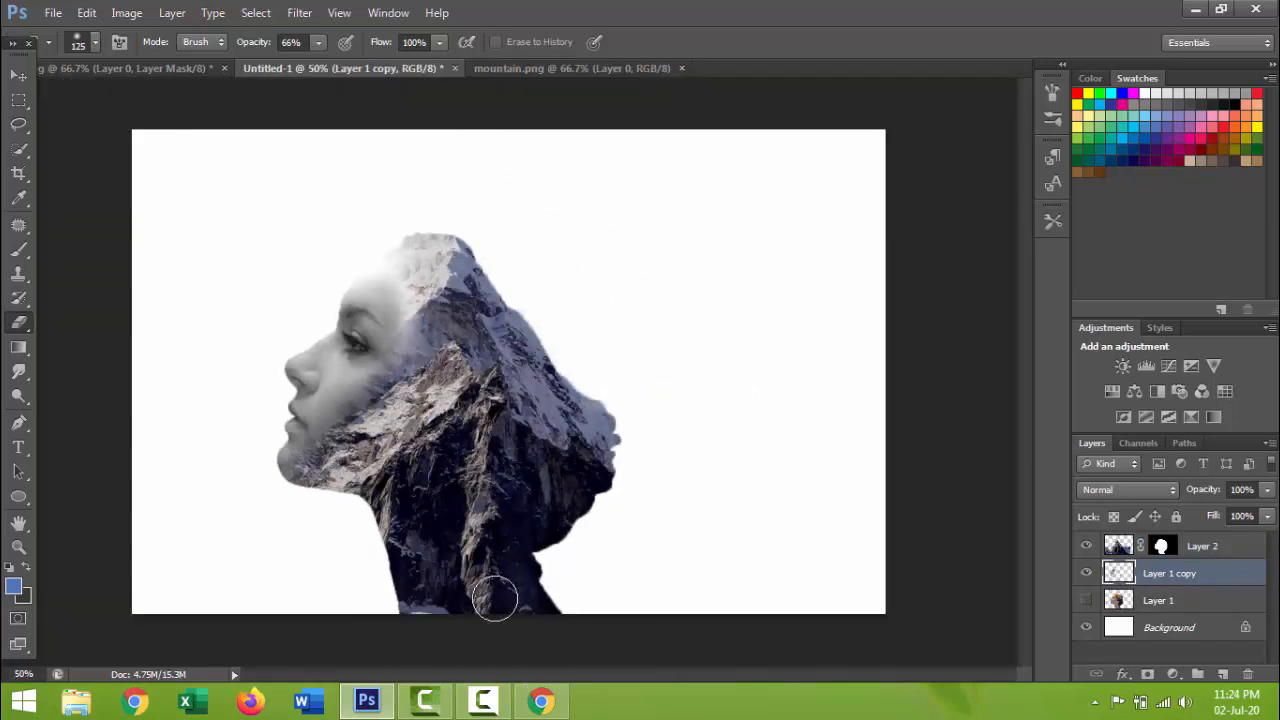
{"action": "mouse_move", "coordinate": [624, 451]}
{"action": "left_mouse_down"}
{"action": "mouse_move", "coordinate": [560, 531]}
{"action": "mouse_move", "coordinate": [541, 574]}
{"action": "mouse_move", "coordinate": [550, 602]}
{"action": "mouse_move", "coordinate": [397, 615]}
{"action": "mouse_move", "coordinate": [600, 610]}
{"action": "left_mouse_up"}
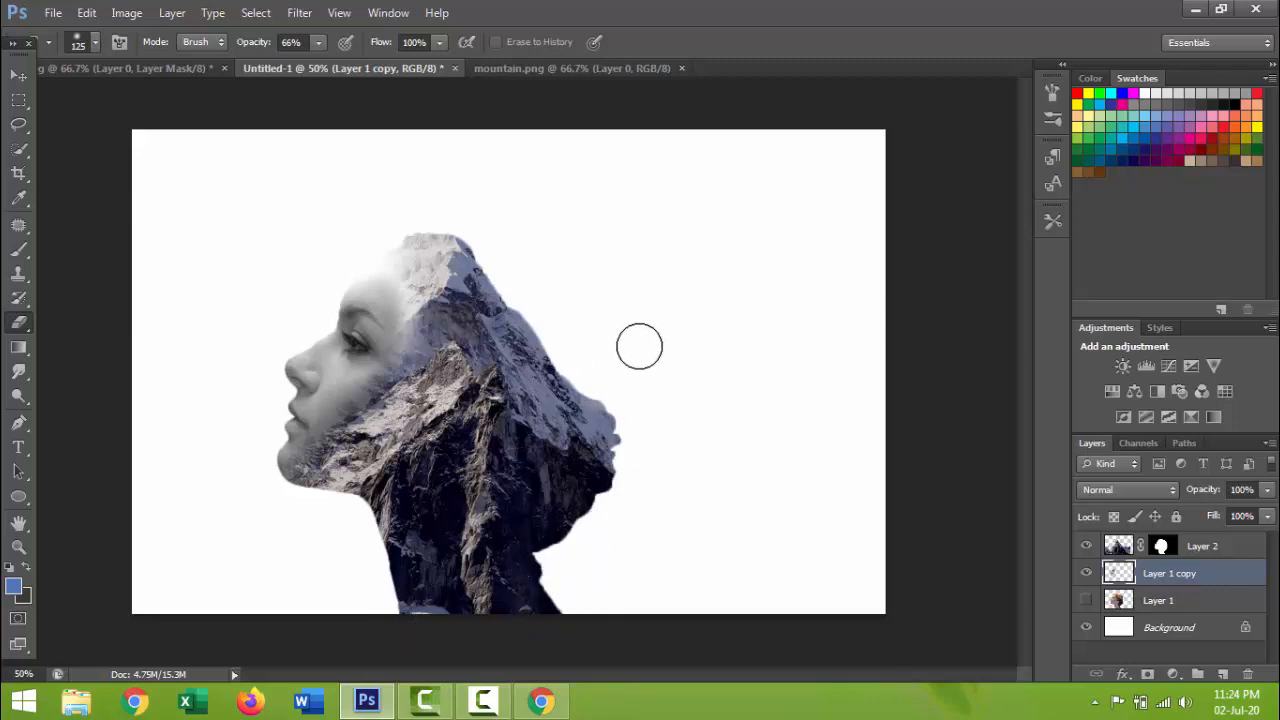
- Convert the locked Background into a regular layer named Layer 0
{"action": "left_click", "coordinate": [1171, 630]}
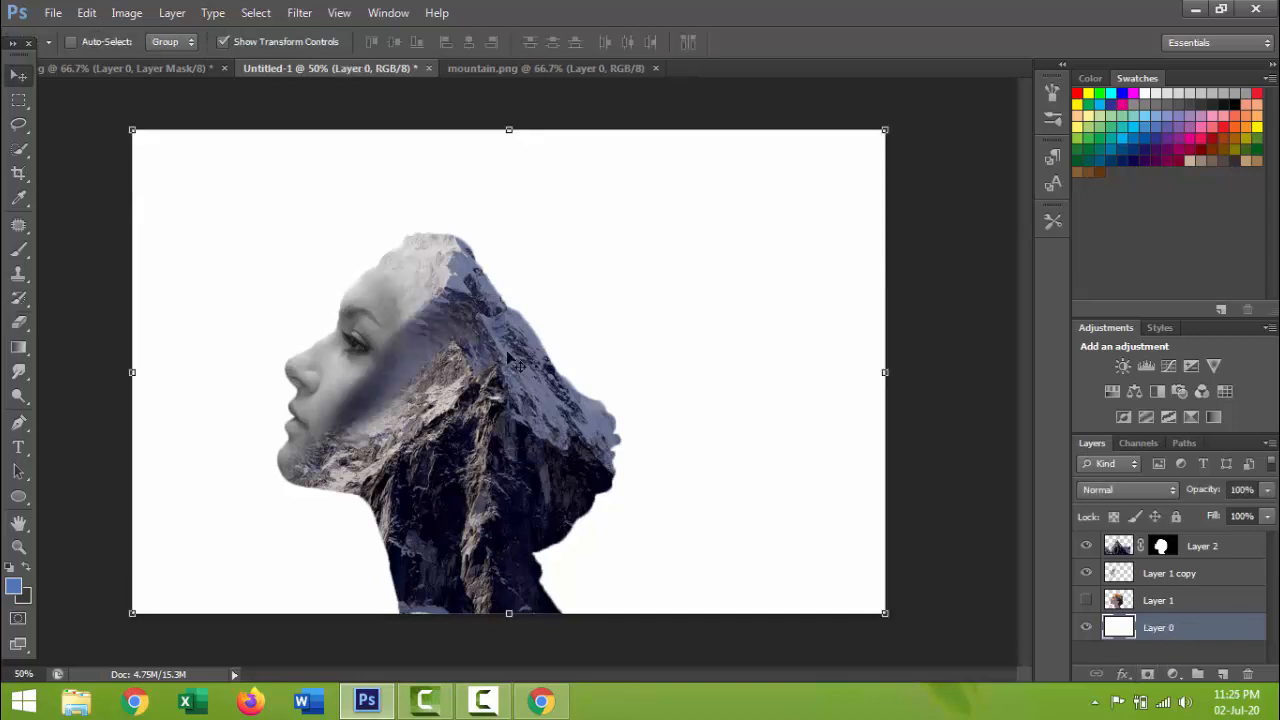
{"action": "left_click", "coordinate": [1173, 675]}
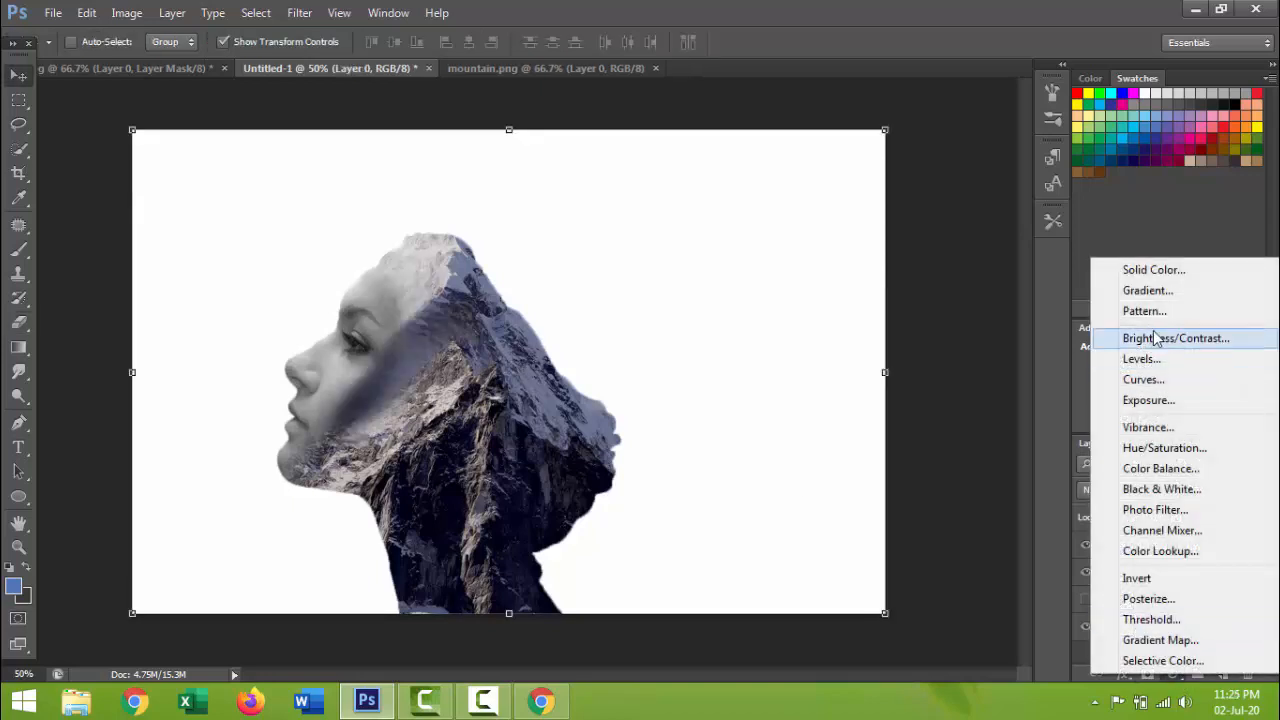
{"action": "left_click", "coordinate": [1170, 291]}
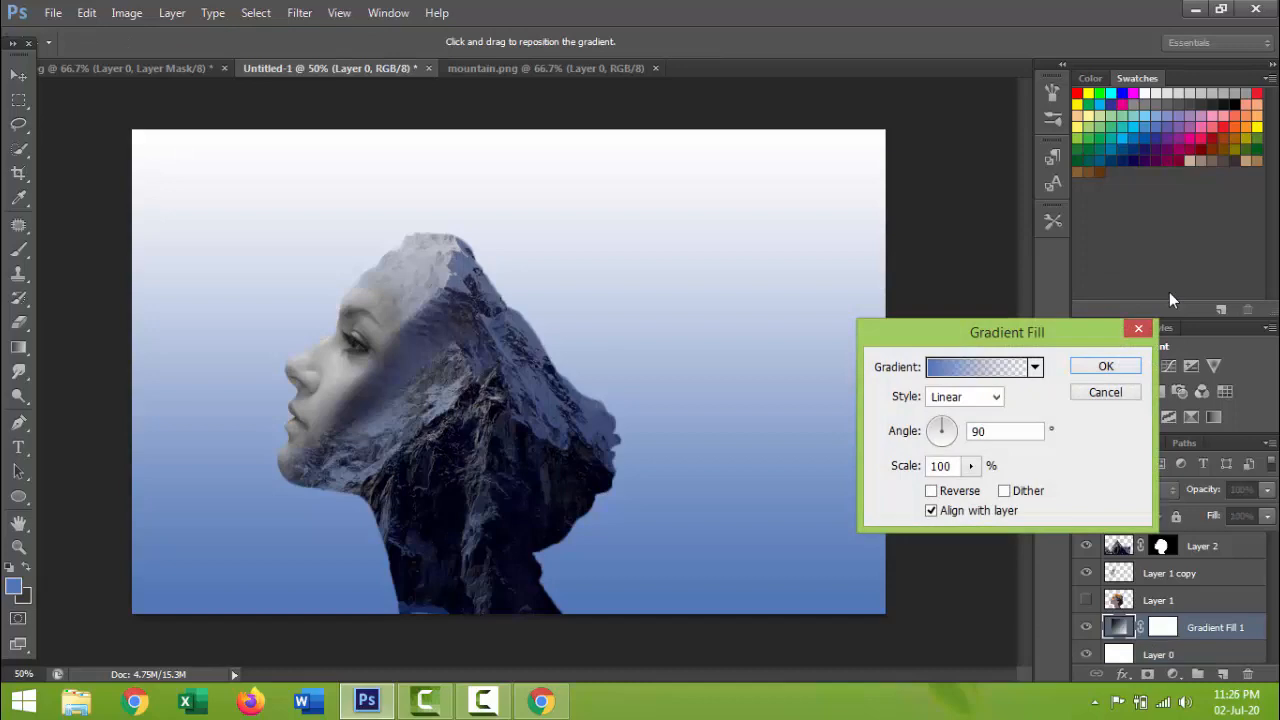
{"action": "left_click", "coordinate": [988, 368]}
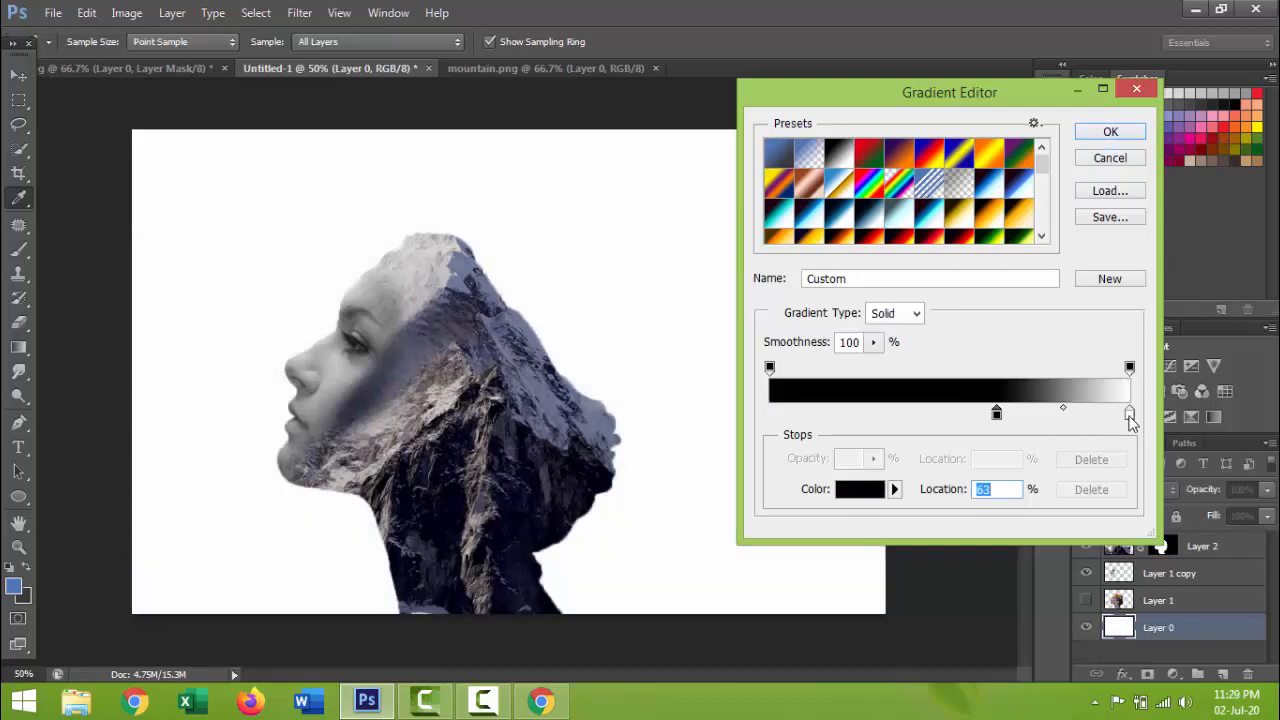
- Edit the custom gradient to run from a white stop at the start to a medium grey stop at 100%
{"action": "left_click_drag", "start_coordinate": [1129, 416], "coordinate": [740, 423]}
{"action": "left_click_drag", "start_coordinate": [997, 416], "coordinate": [1133, 414]}
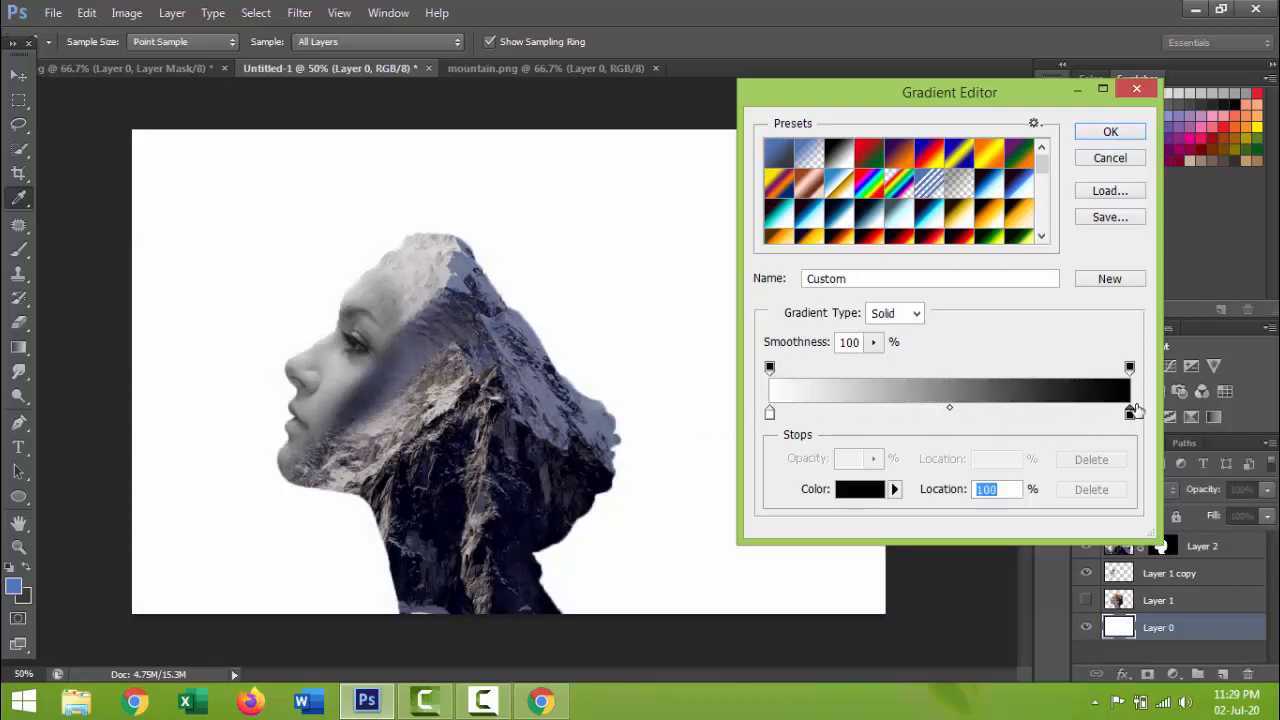
{"action": "double_click", "coordinate": [1130, 415]}
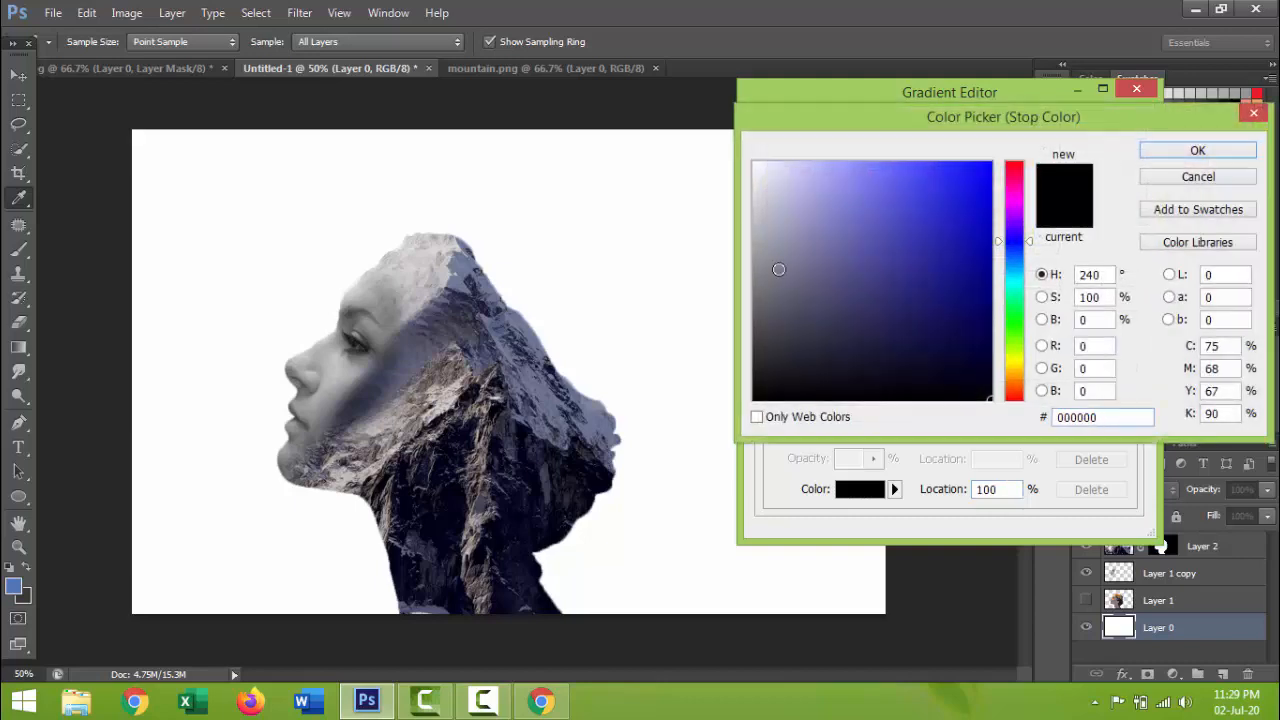
{"action": "left_click", "coordinate": [760, 263]}
{"action": "left_click", "coordinate": [1185, 152]}
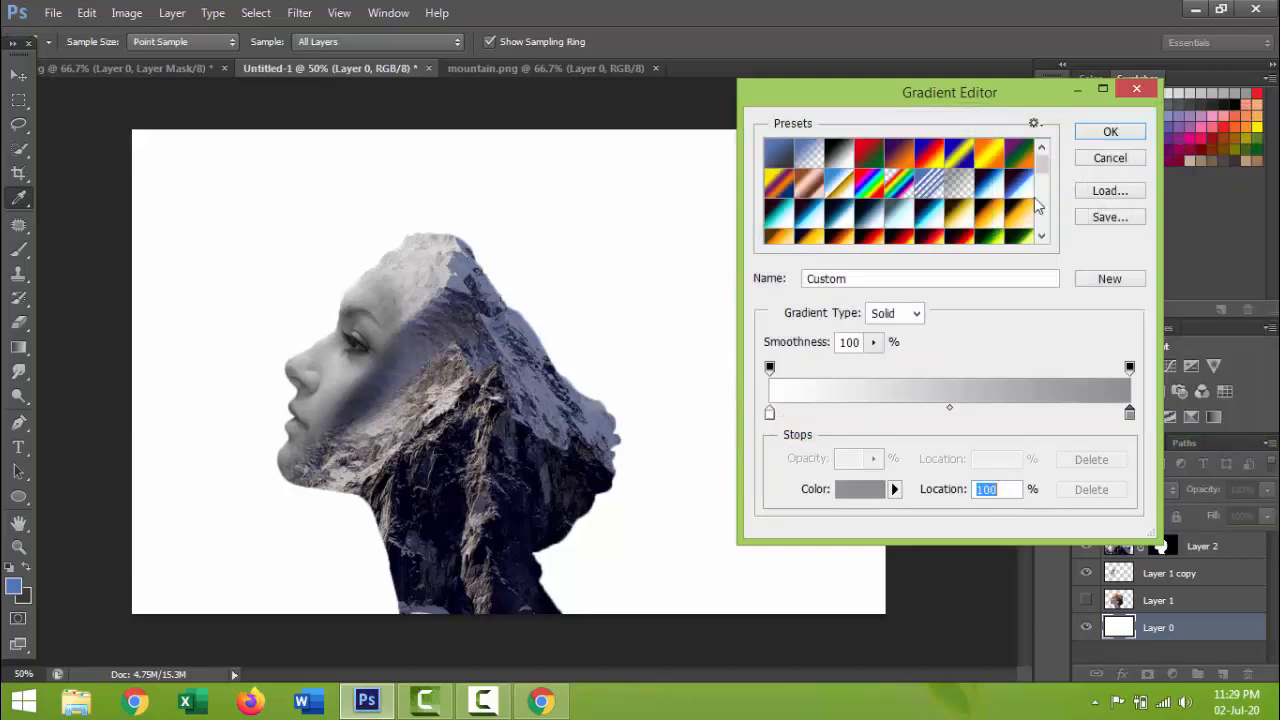
{"action": "double_click", "coordinate": [1130, 414]}
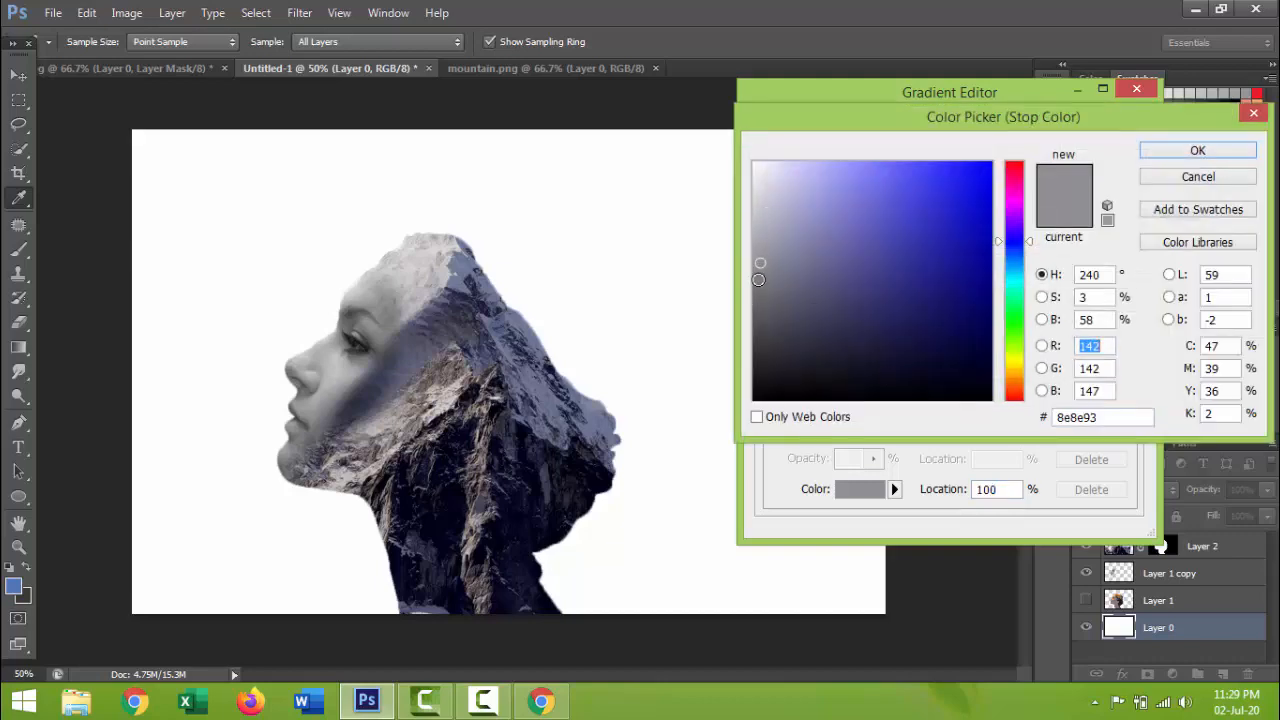
{"action": "left_click", "coordinate": [758, 279]}
{"action": "left_click", "coordinate": [1197, 150]}
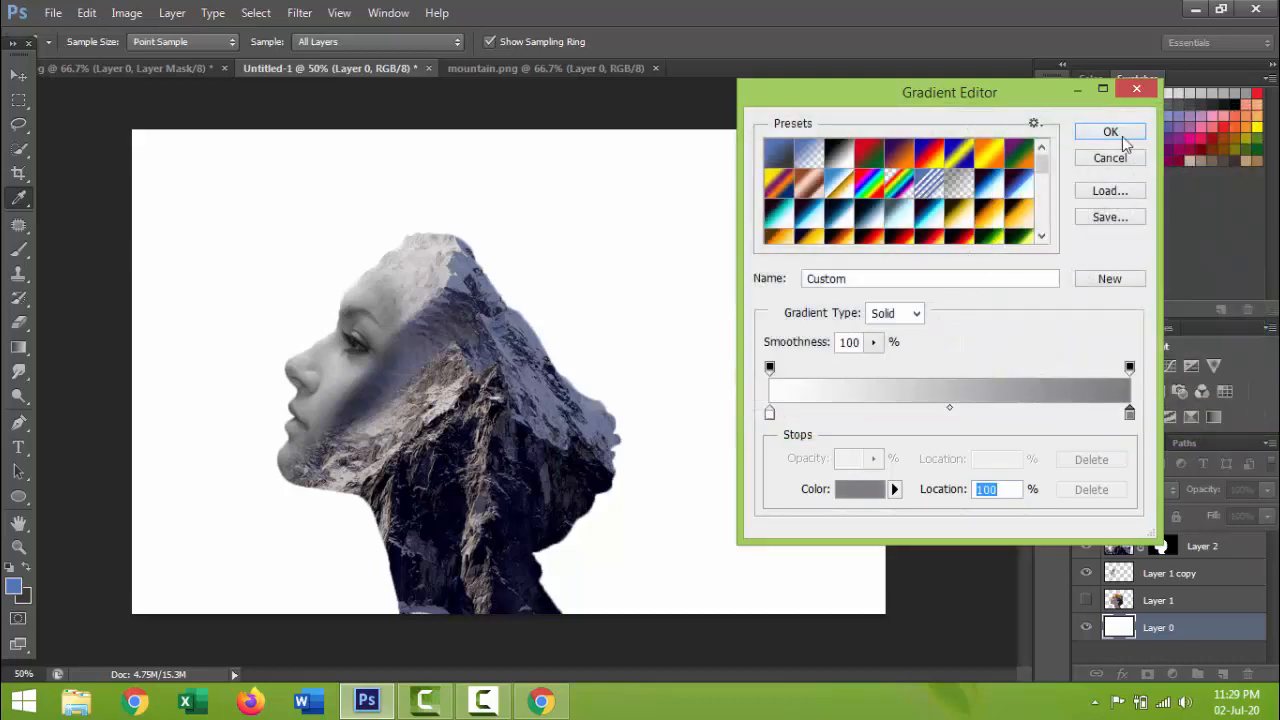
{"action": "left_click", "coordinate": [1110, 133]}
- Fill Layer 0 with a white-to-grey radial gradient spreading outward from near the canvas centre
{"action": "left_click_drag", "start_coordinate": [548, 354], "coordinate": [919, 353]}
{"action": "left_click_drag", "start_coordinate": [565, 378], "coordinate": [1016, 380]}
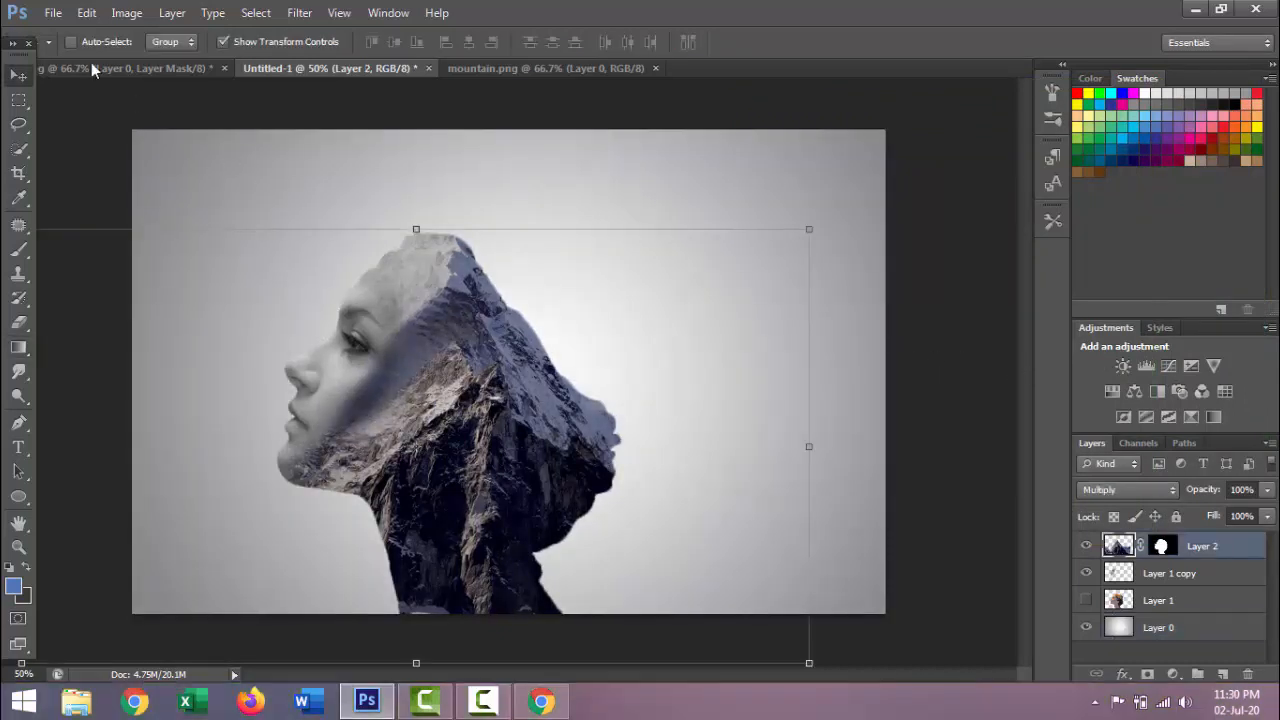
- Open cloud_PNG4 and bring it into Untitled-1, scaled to about 25.3%, in the canvas's upper right beside the mountain peak
{"action": "left_click", "coordinate": [55, 13]}
{"action": "left_click", "coordinate": [70, 48]}
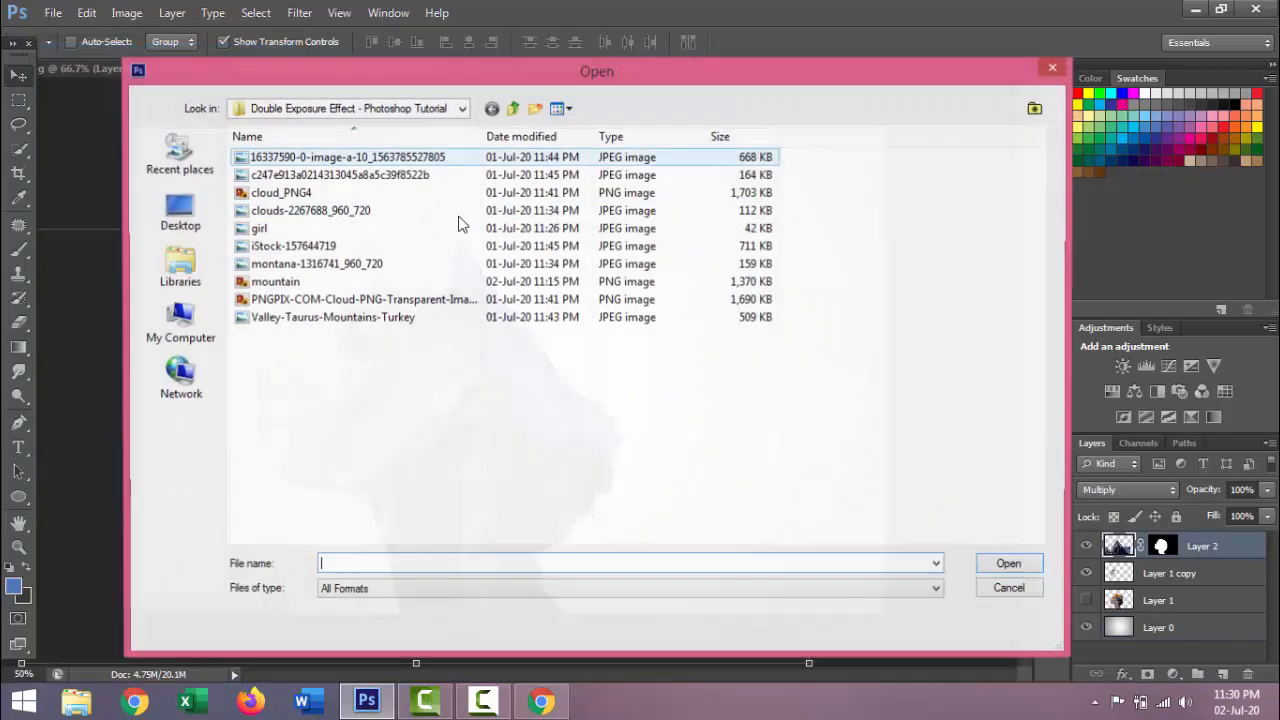
{"action": "double_click", "coordinate": [300, 193]}
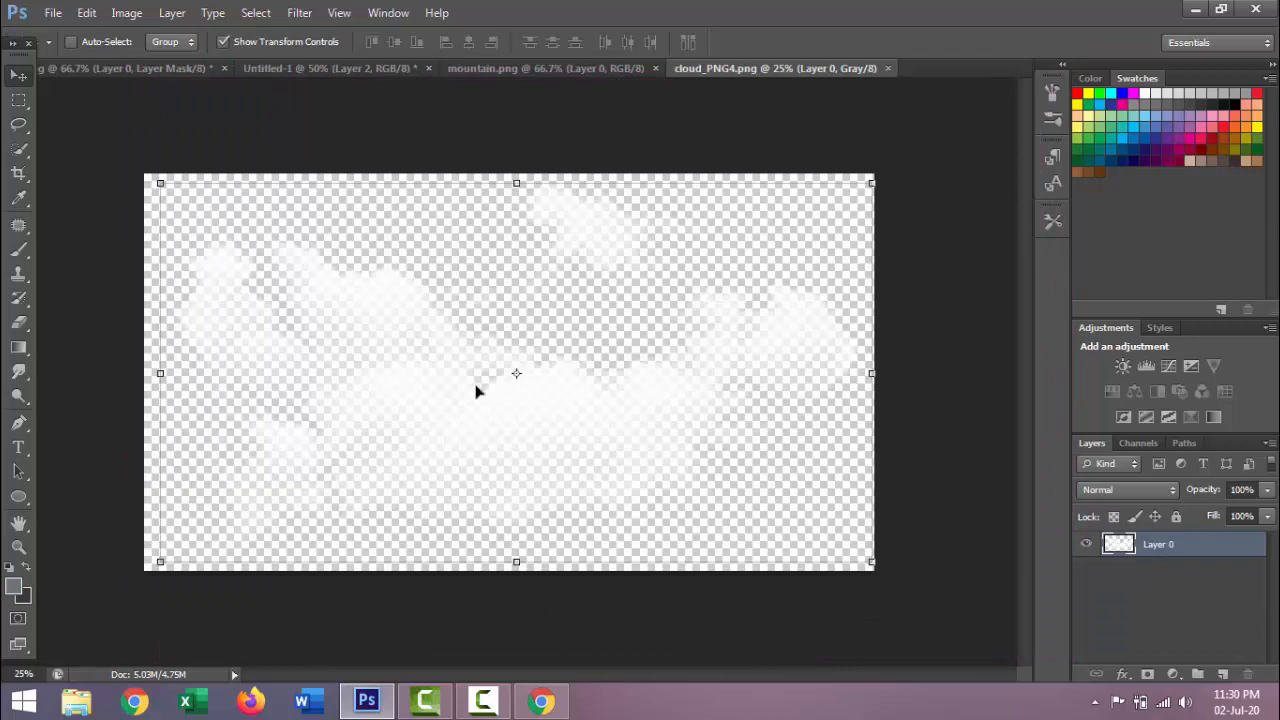
{"action": "left_click_drag", "start_coordinate": [476, 391], "coordinate": [691, 368]}
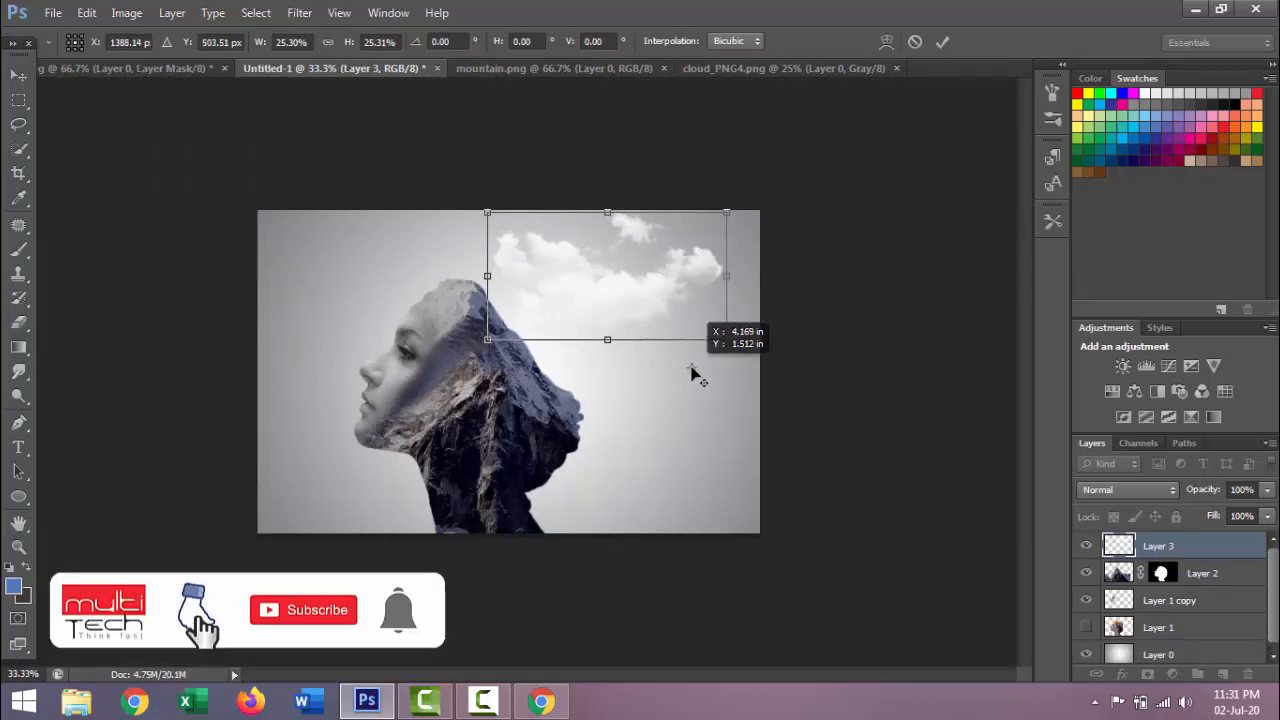
{"action": "key", "text": "Return"}
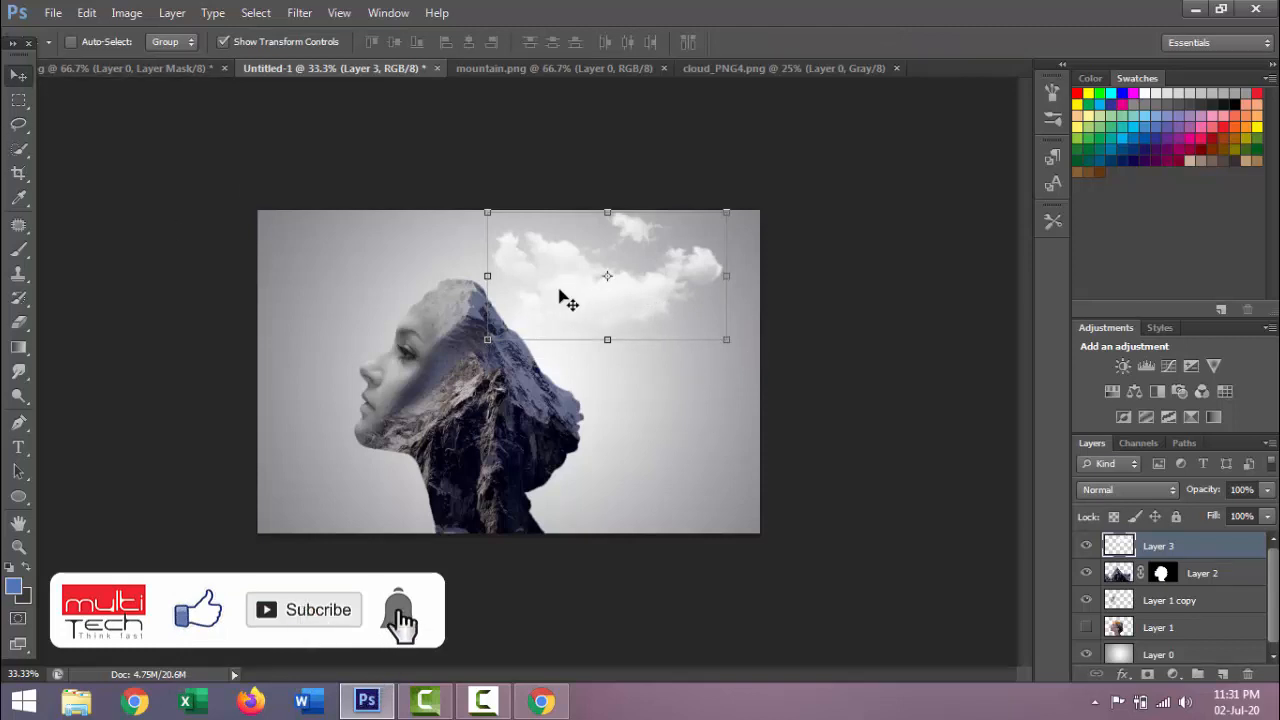
- Duplicate the cloud below and to the right of the original, and scale the copy to about 77.8% behind the head
{"action": "left_click_drag", "start_coordinate": [562, 292], "coordinate": [637, 389]}
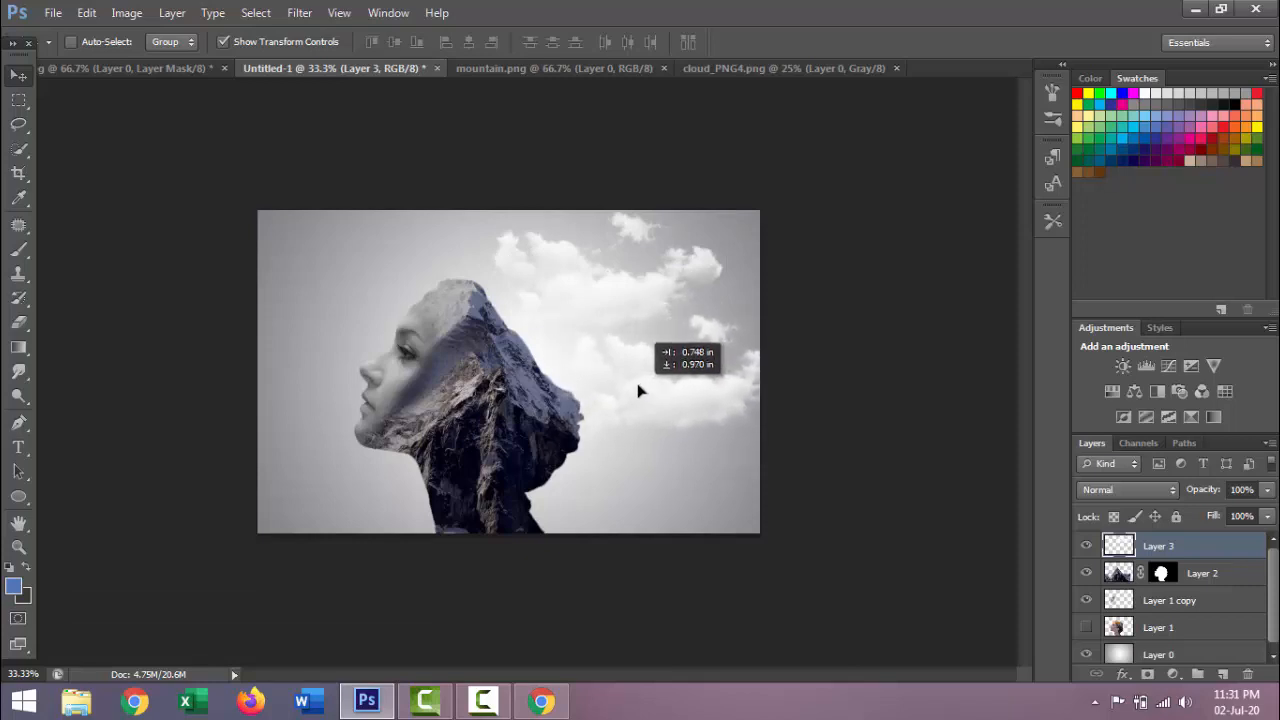
{"action": "key", "text": "ctrl+j"}
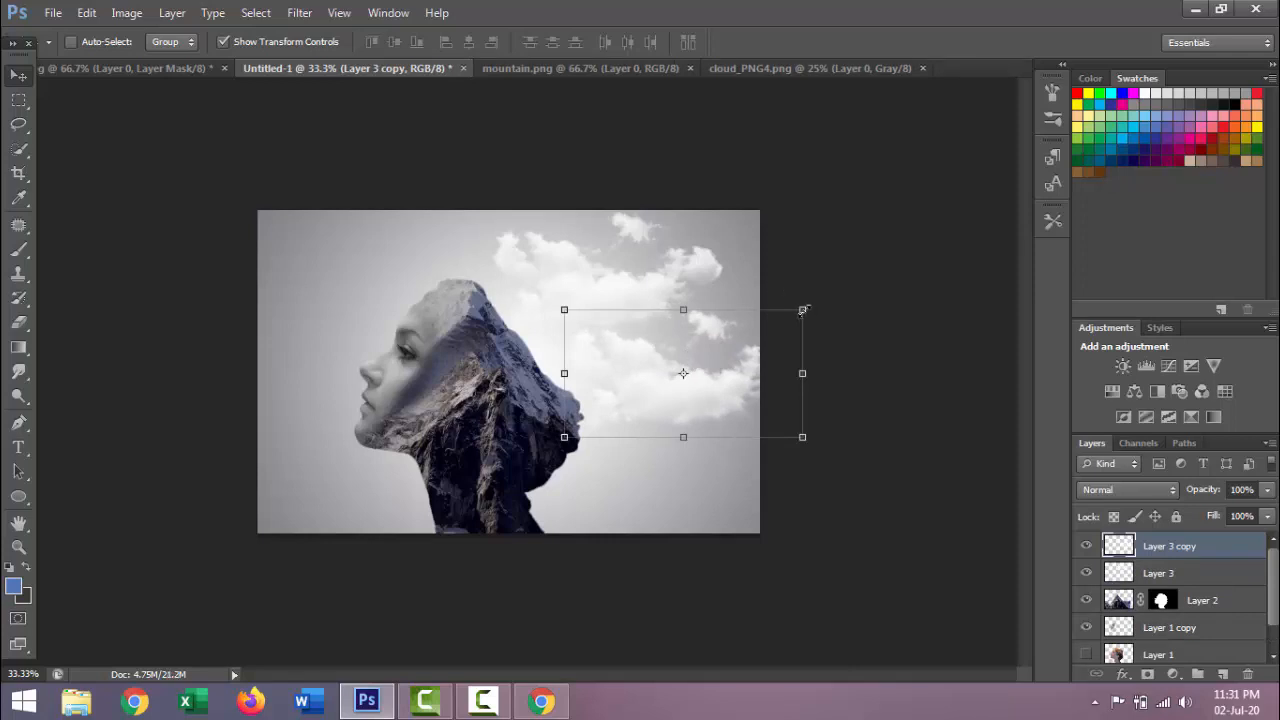
{"action": "left_click_drag", "start_coordinate": [802, 310], "coordinate": [776, 324]}
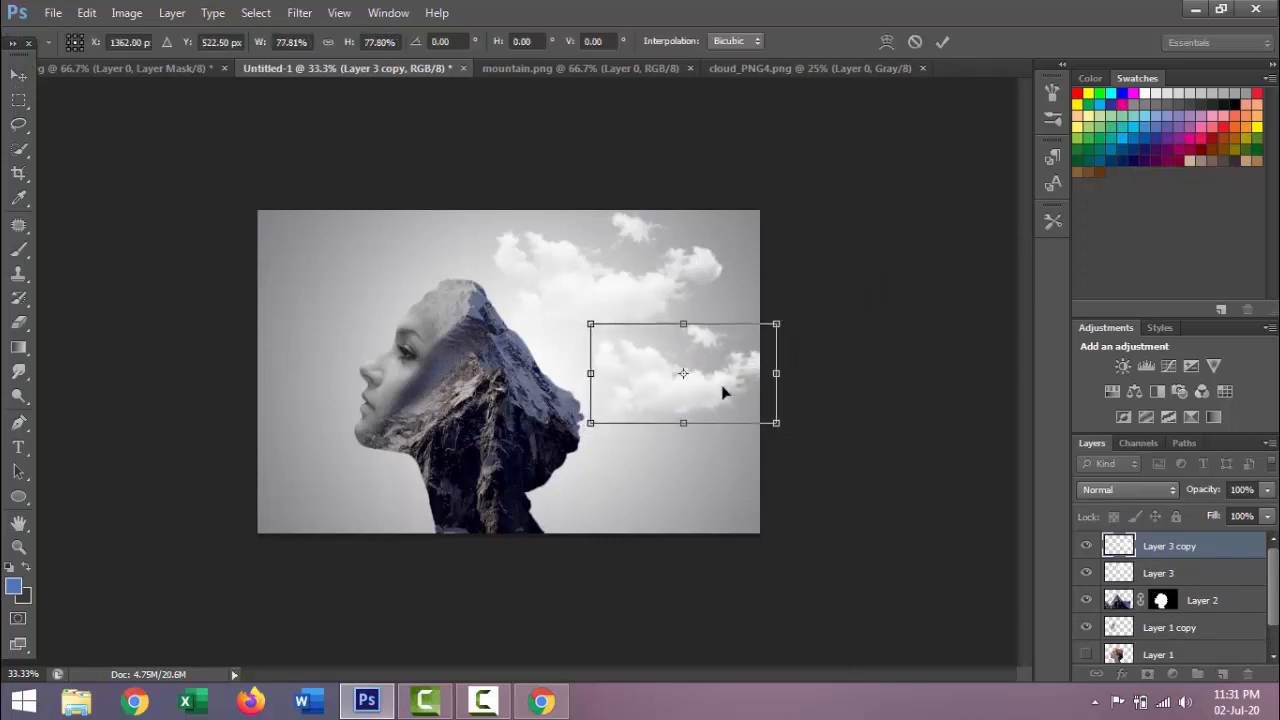
{"action": "left_click_drag", "start_coordinate": [724, 393], "coordinate": [717, 380]}
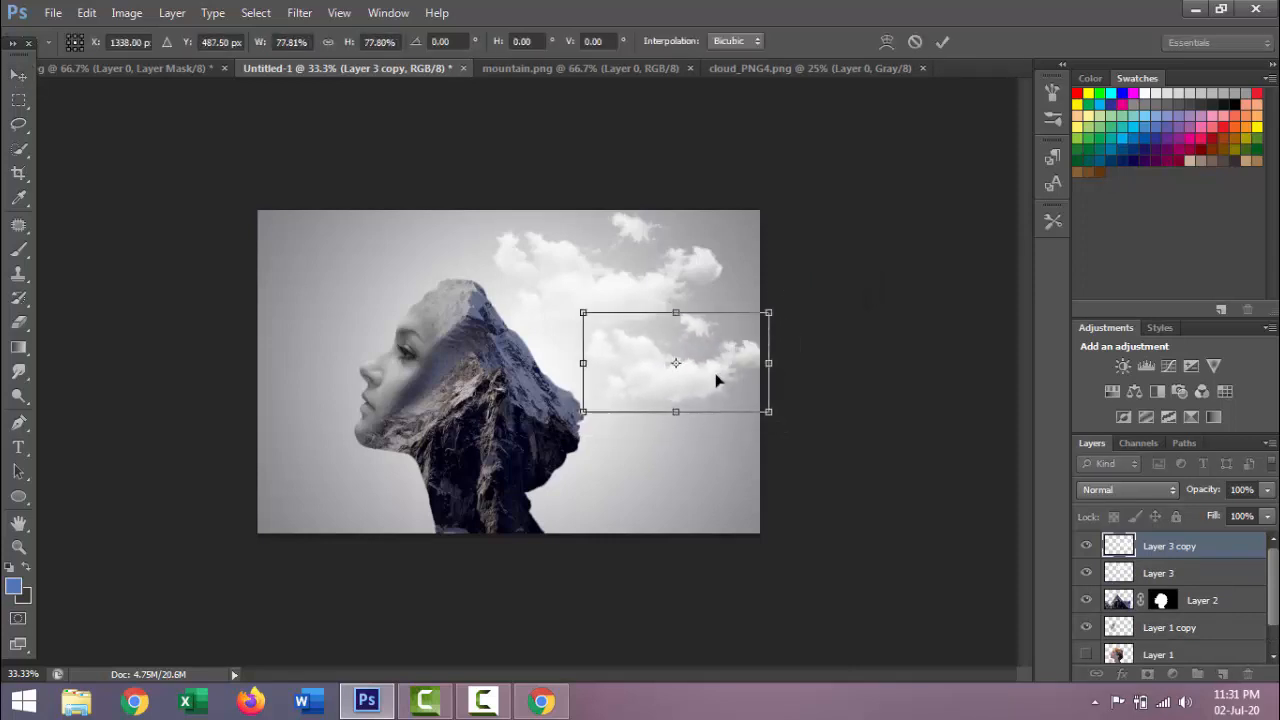
{"action": "key", "text": "Return"}
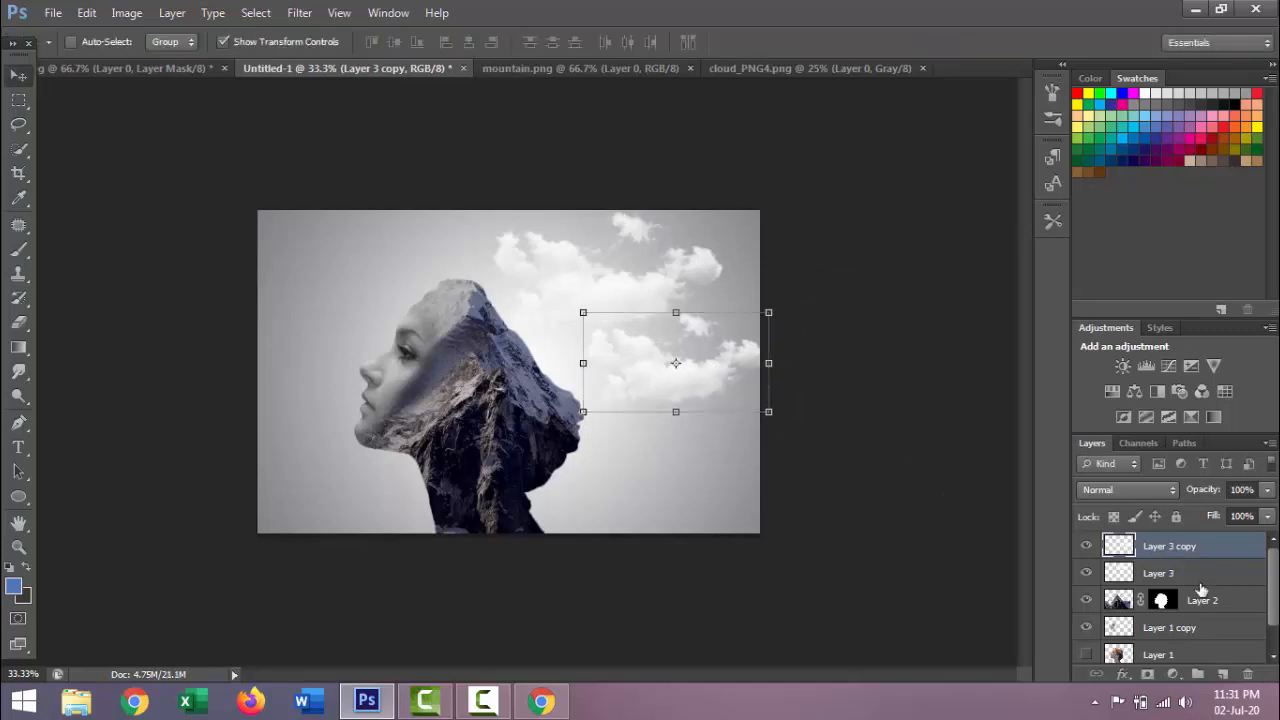
- Refill Layer 0 with a linear gradient from white in front of the face to grey behind the clouds
{"action": "left_click", "coordinate": [1174, 630]}
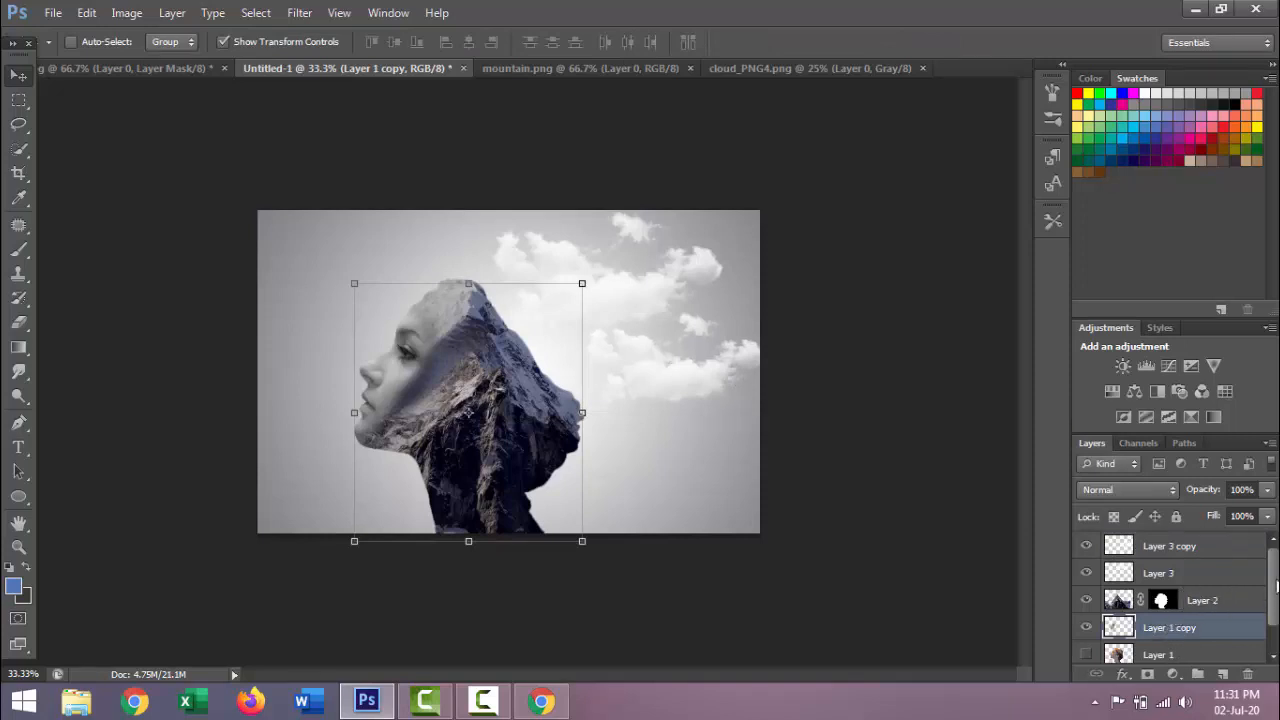
{"action": "scroll", "coordinate": [1275, 587], "scroll_direction": "down", "scroll_amount": 1}
{"action": "left_click", "coordinate": [1158, 652]}
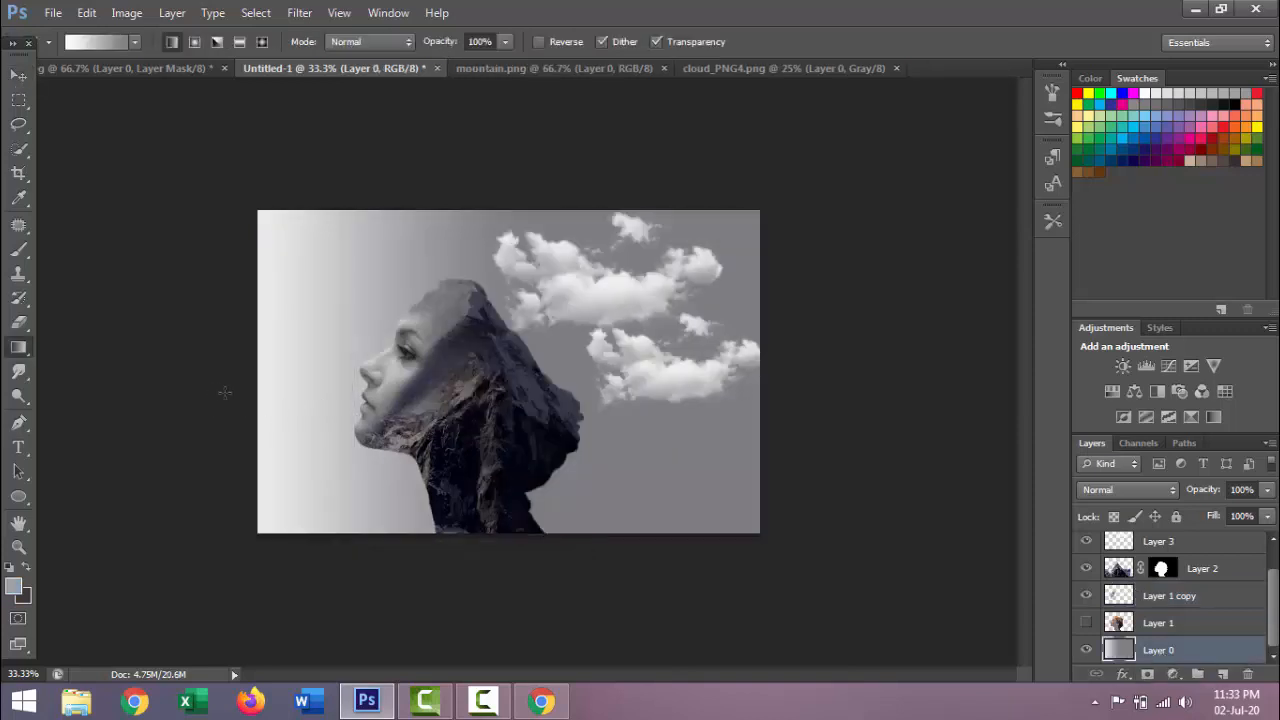
{"action": "left_click_drag", "start_coordinate": [215, 392], "coordinate": [495, 392]}
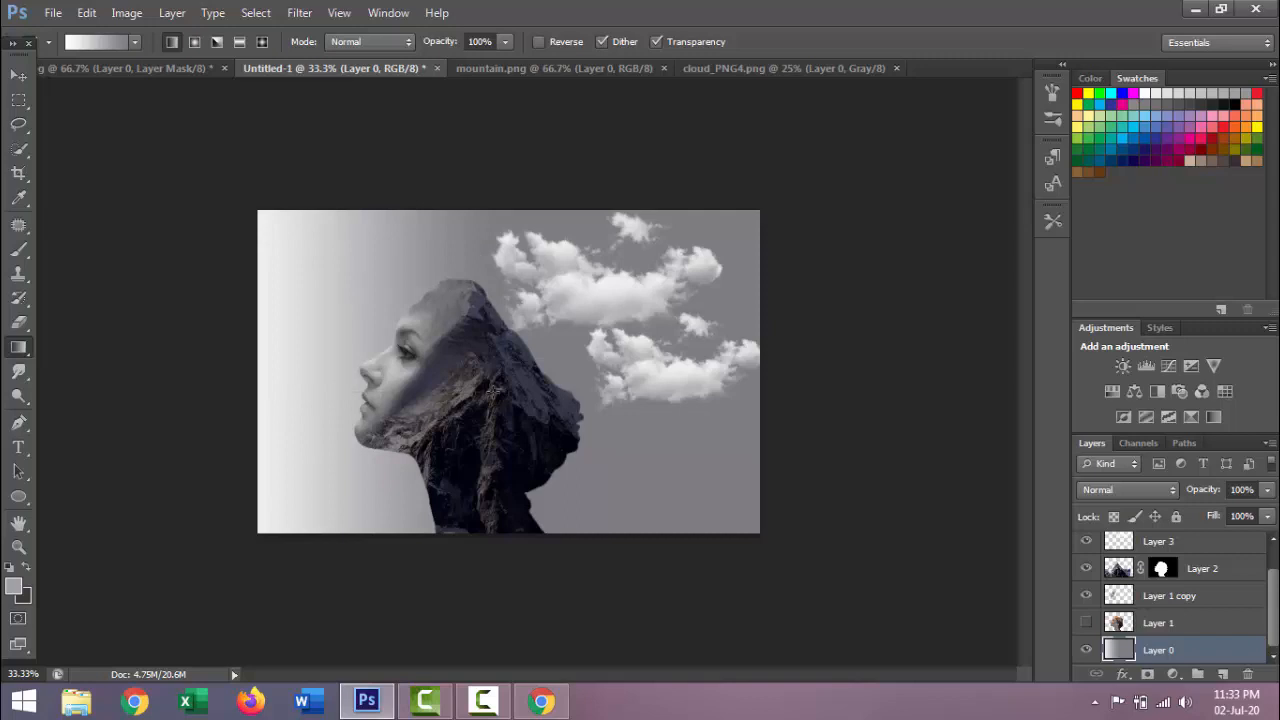
- Load Layer 1's silhouette as a selection and erase Layer 0 behind the neck and lower head with a 300 px eraser
{"action": "left_click", "coordinate": [1118, 624], "text": "ctrl"}
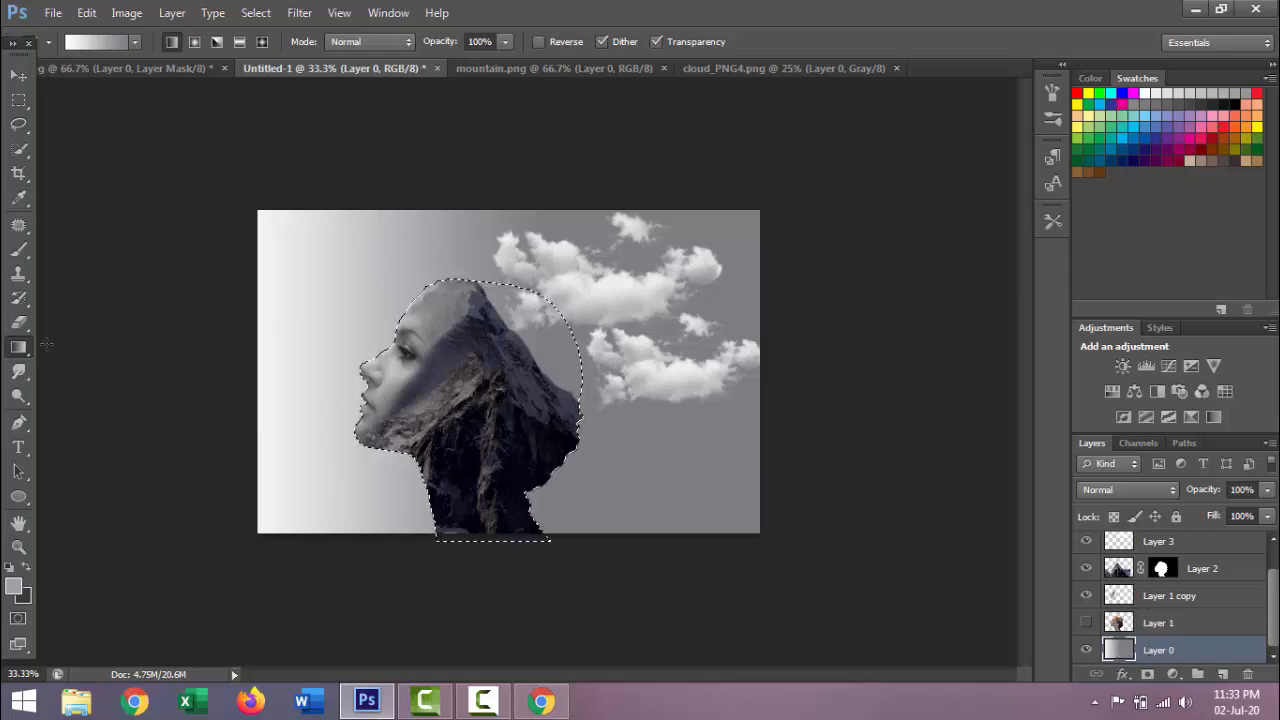
{"action": "left_click", "coordinate": [18, 322]}
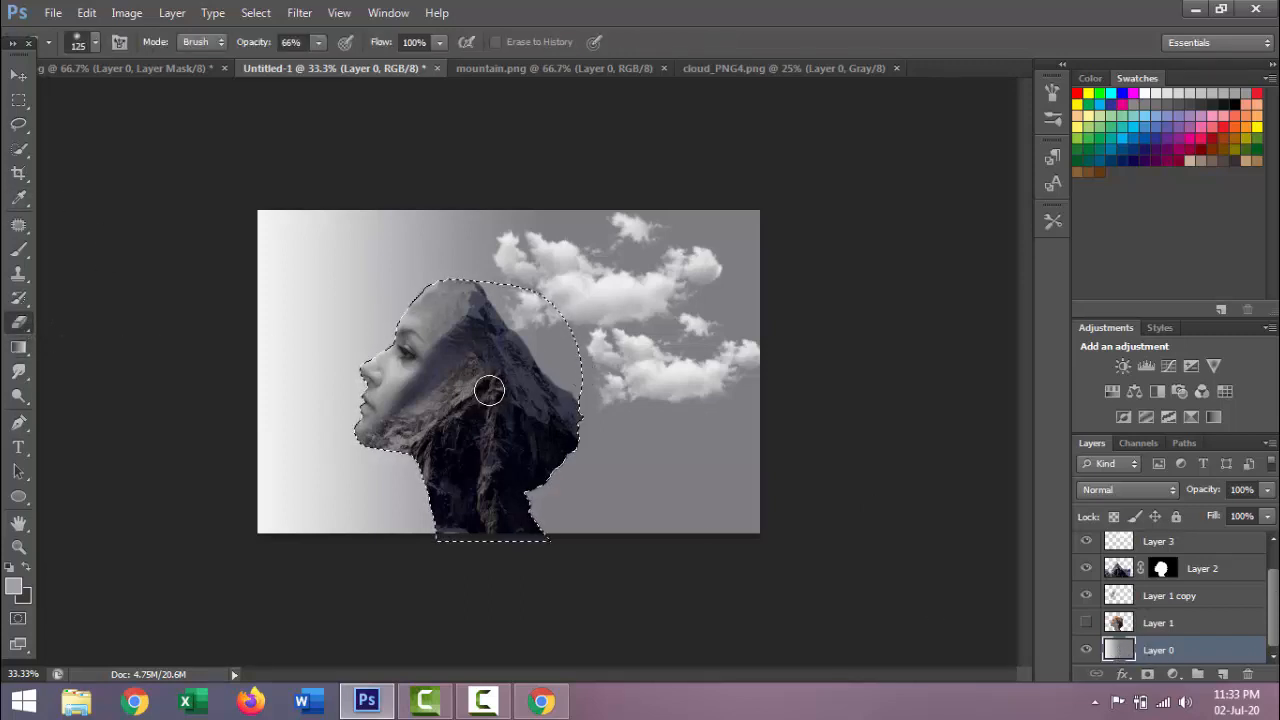
{"action": "key", "text": "bracketright"}
{"action": "key", "text": "bracketright"}
{"action": "key", "text": "bracketright"}
{"action": "key", "text": "bracketright"}
{"action": "key", "text": "bracketright"}
{"action": "mouse_move", "coordinate": [507, 489]}
{"action": "left_mouse_down"}
{"action": "mouse_move", "coordinate": [489, 544]}
{"action": "mouse_move", "coordinate": [471, 515]}
{"action": "mouse_move", "coordinate": [543, 445]}
{"action": "left_mouse_up"}
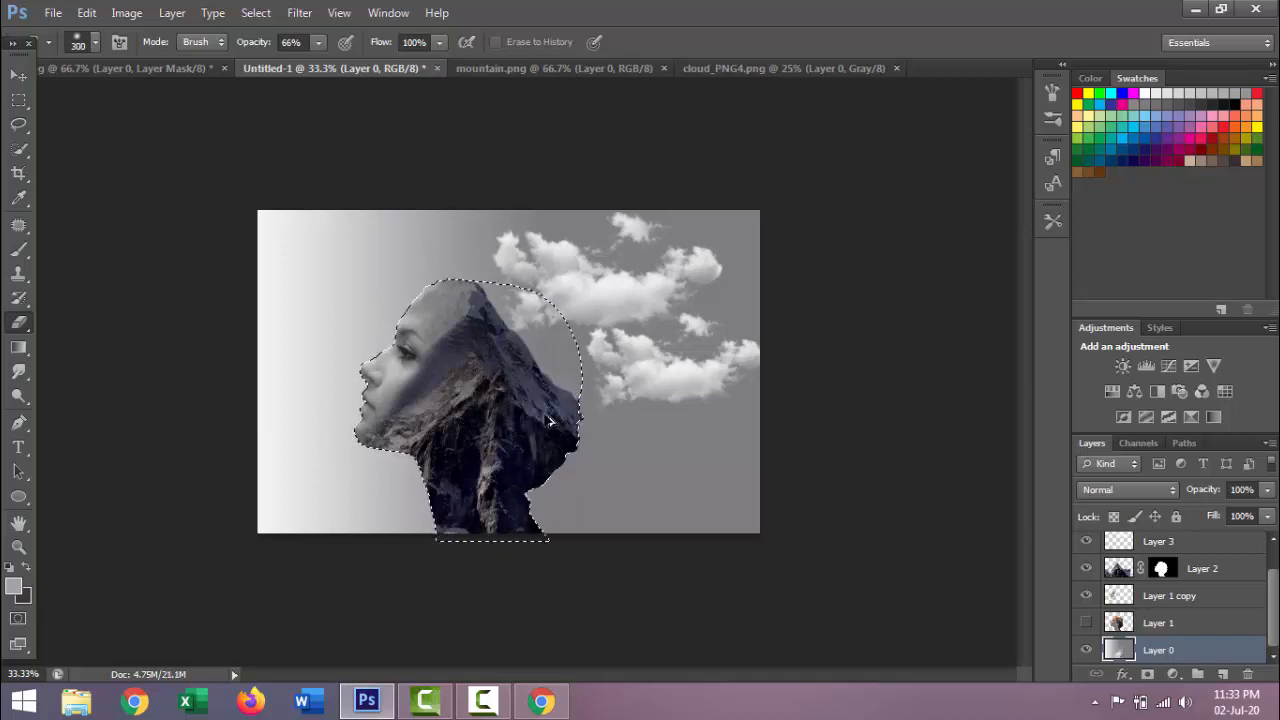
- Reduce the eraser to 125 px and erase the remaining grey of Layer 0 behind the mountain and face within the selection
{"action": "left_click", "coordinate": [1119, 570]}
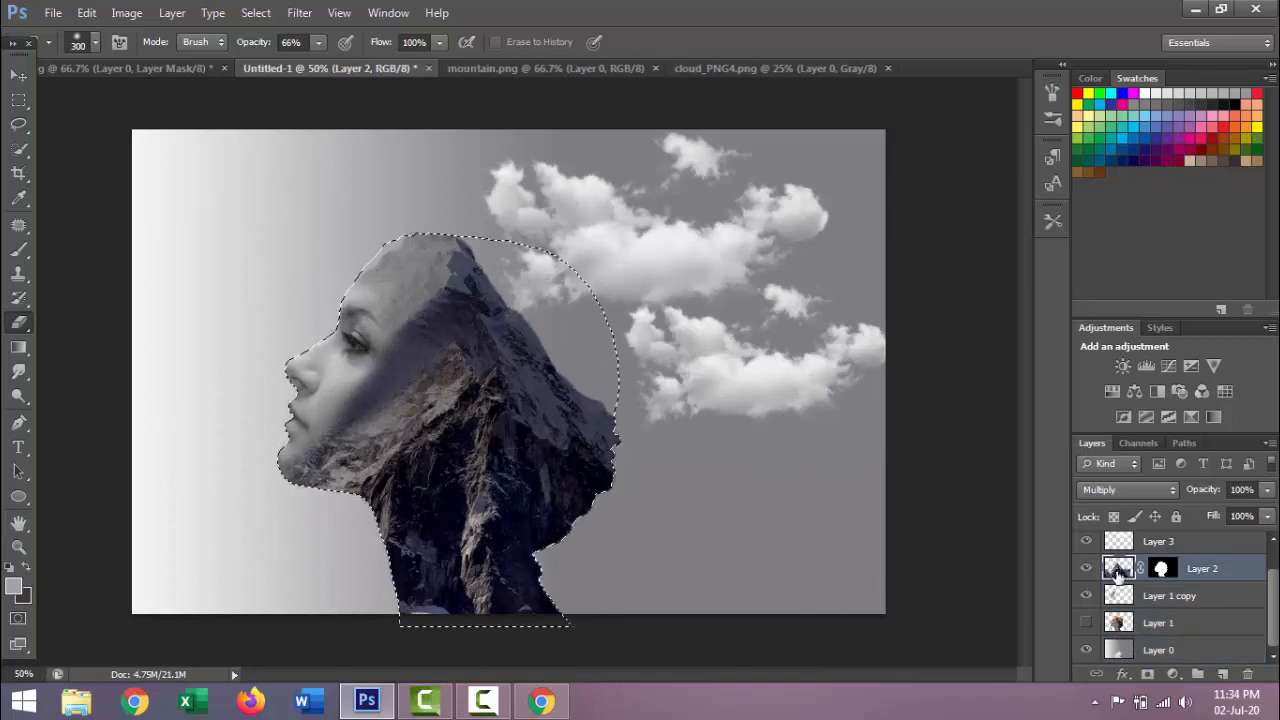
{"action": "key", "text": "bracketleft"}
{"action": "key", "text": "bracketleft"}
{"action": "key", "text": "bracketleft"}
{"action": "key", "text": "bracketleft"}
{"action": "mouse_move", "coordinate": [495, 392]}
{"action": "left_mouse_down"}
{"action": "mouse_move", "coordinate": [505, 380]}
{"action": "mouse_move", "coordinate": [434, 314]}
{"action": "mouse_move", "coordinate": [287, 502]}
{"action": "left_mouse_up"}
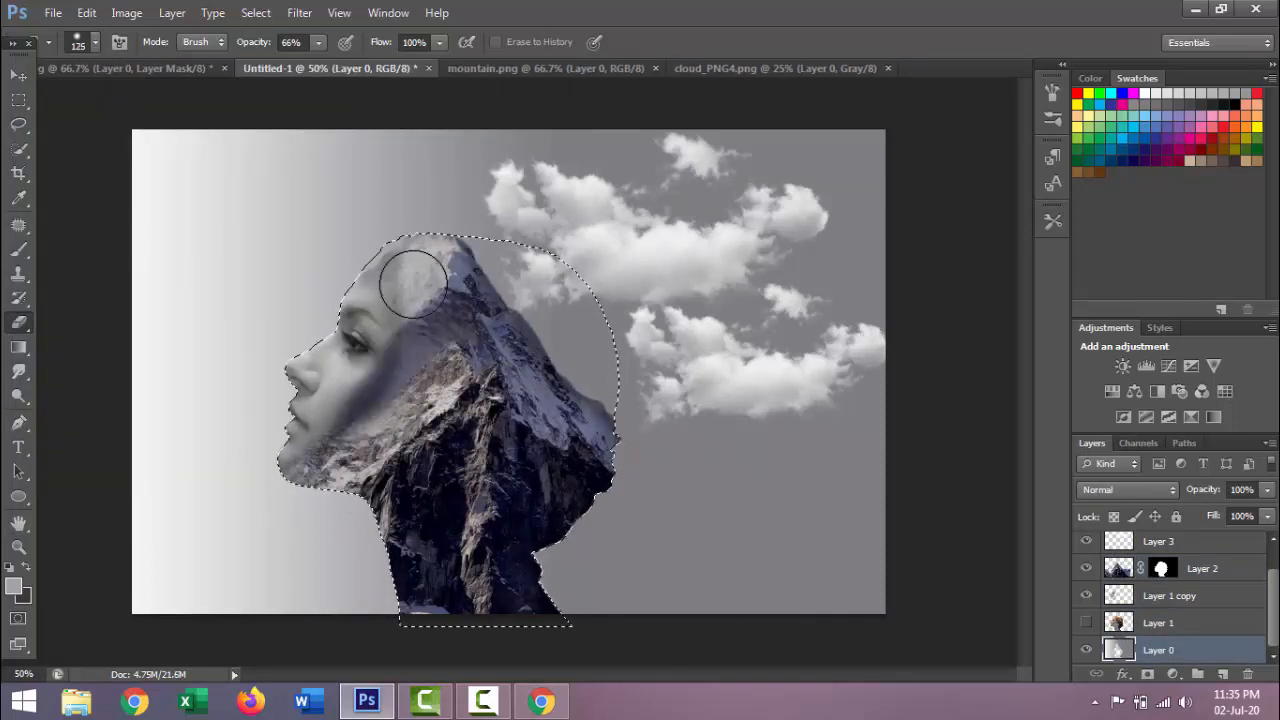
- Reduce the eraser to 70 px, switch to Layer 1 copy to touch up the forehead, and clear the silhouette selection
{"action": "key", "text": "bracketleft"}
{"action": "key", "text": "bracketleft"}
{"action": "key", "text": "bracketleft"}
{"action": "key", "text": "bracketleft"}
{"action": "key", "text": "bracketleft"}
{"action": "scroll", "coordinate": [401, 287], "scroll_direction": "up", "scroll_amount": 2}
{"action": "key", "text": "alt+bracketright"}
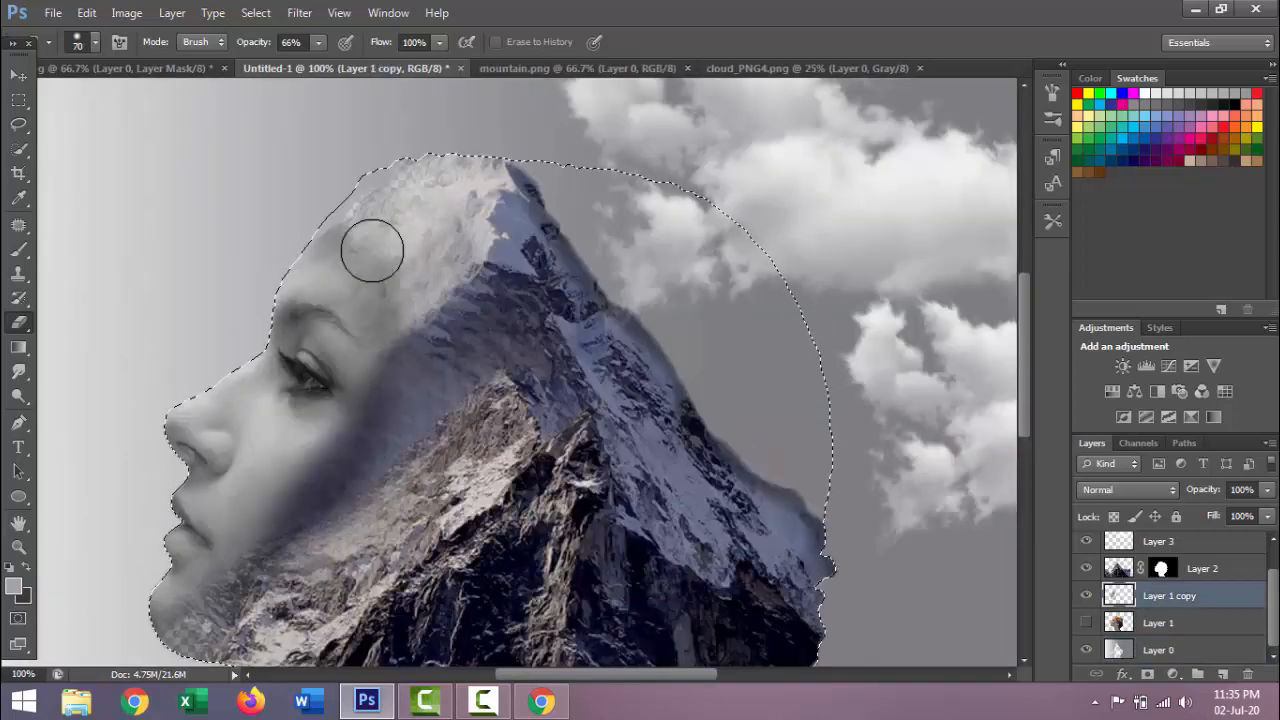
{"action": "key", "text": "ctrl+minus"}
{"action": "key", "text": "ctrl+d"}
- Refill Layer 0 with a linear gradient from light grey bebcbc in front of the face to darker grey behind the clouds
{"action": "key", "text": "v"}
{"action": "key", "text": "alt+bracketleft"}
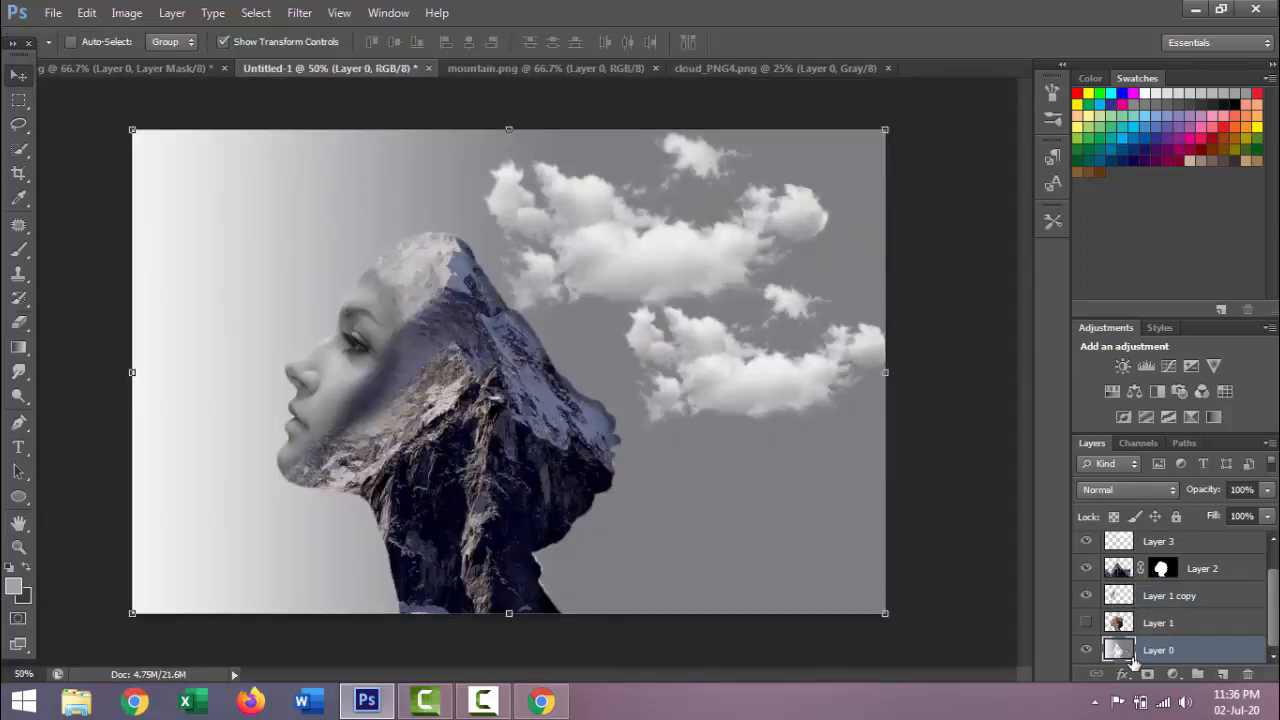
{"action": "key", "text": "alt+BackSpace"}
{"action": "key", "text": "alt+bracketright"}
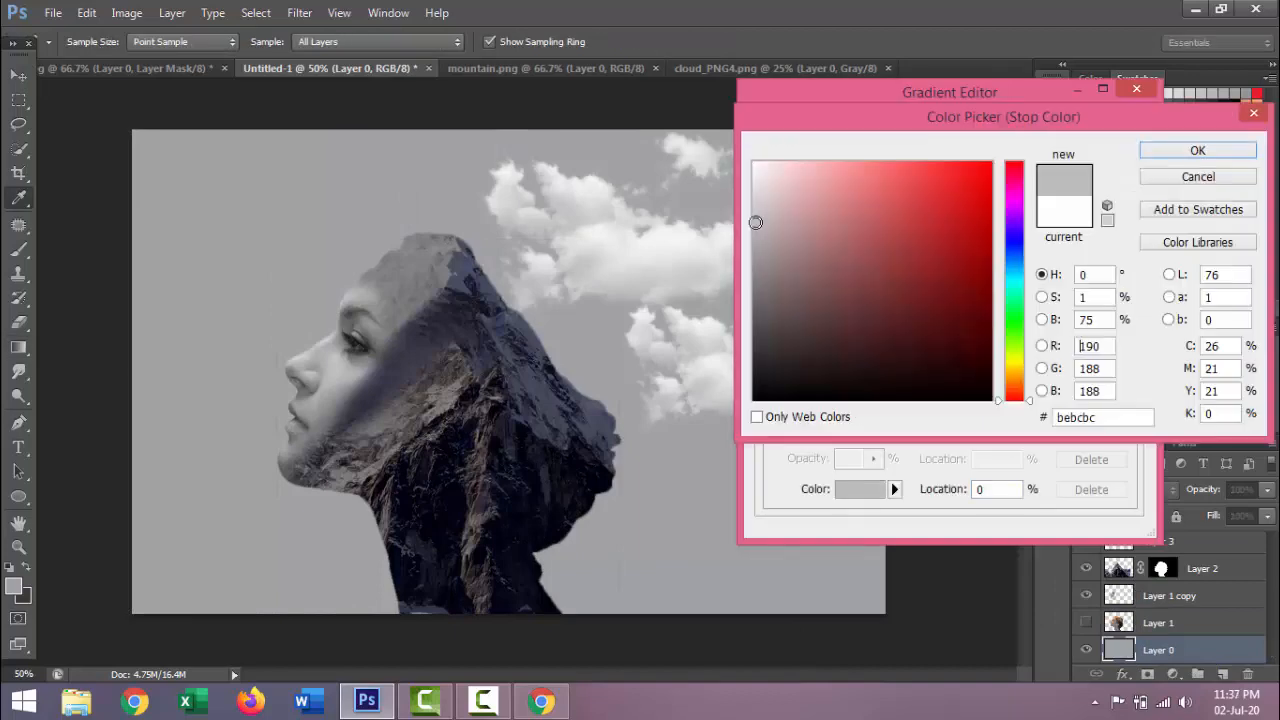
{"action": "key", "text": "Return"}
{"action": "key", "text": "Return"}
{"action": "left_click_drag", "start_coordinate": [110, 380], "coordinate": [766, 390]}
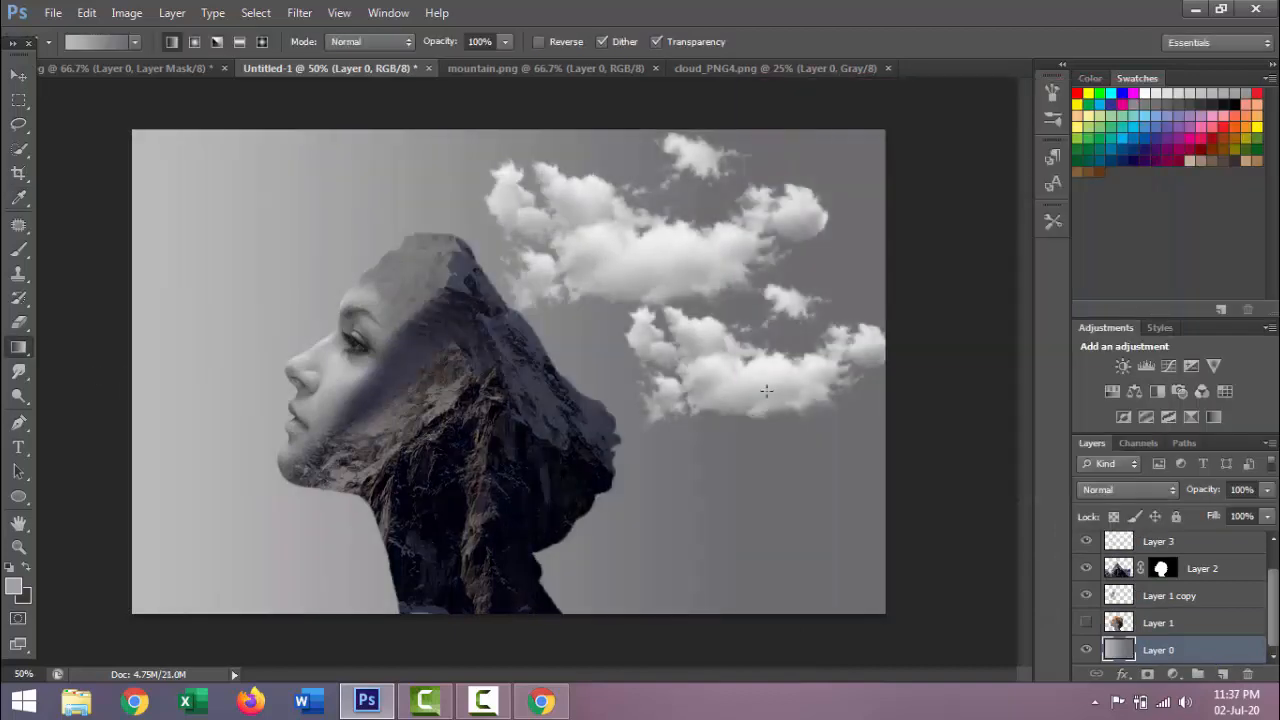
- Move both clouds over the mountain's rear slope and duplicate one at the canvas's right edge, keeping the cloud layers in one group
{"action": "left_click", "coordinate": [18, 76]}
{"action": "left_click", "coordinate": [1160, 542]}
{"action": "left_click_drag", "start_coordinate": [595, 252], "coordinate": [542, 252]}
{"action": "left_click_drag", "start_coordinate": [738, 398], "coordinate": [902, 289]}
- Erase Layer 0 behind the neck and mountain within the silhouette selection, using a 200 px eraser reduced to 100 px
{"action": "left_click", "coordinate": [18, 100]}
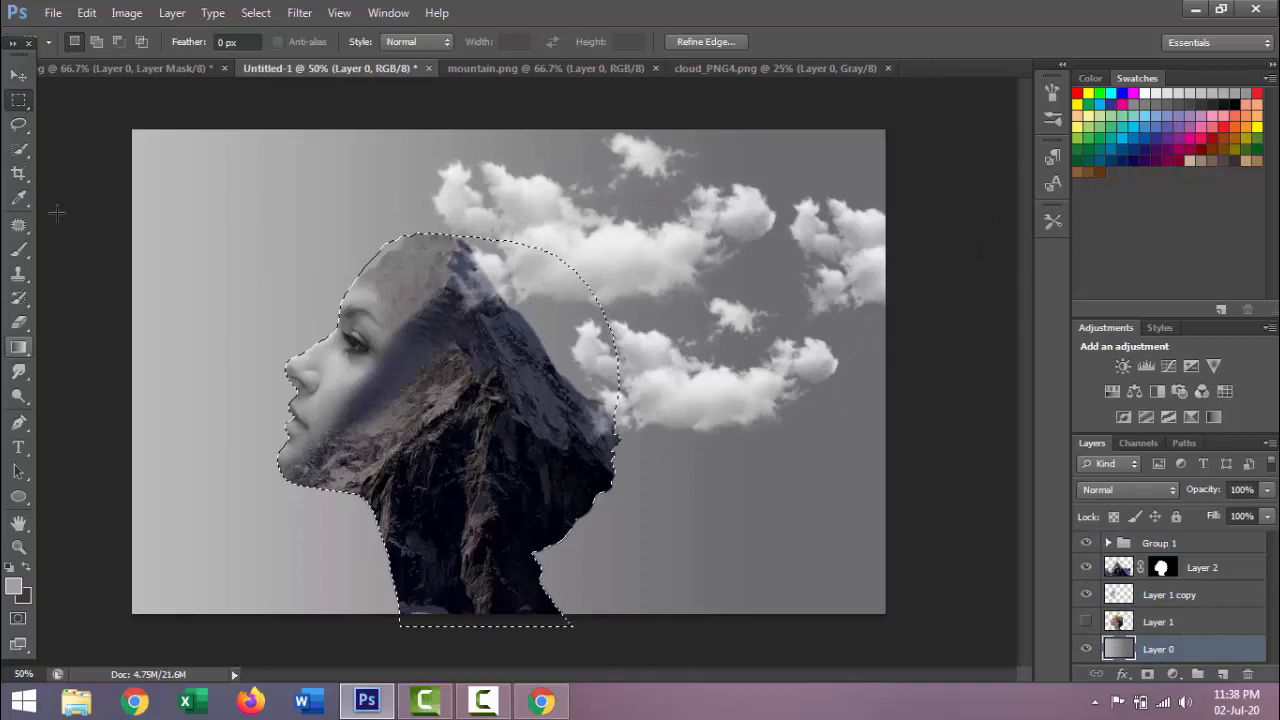
{"action": "key", "text": "e"}
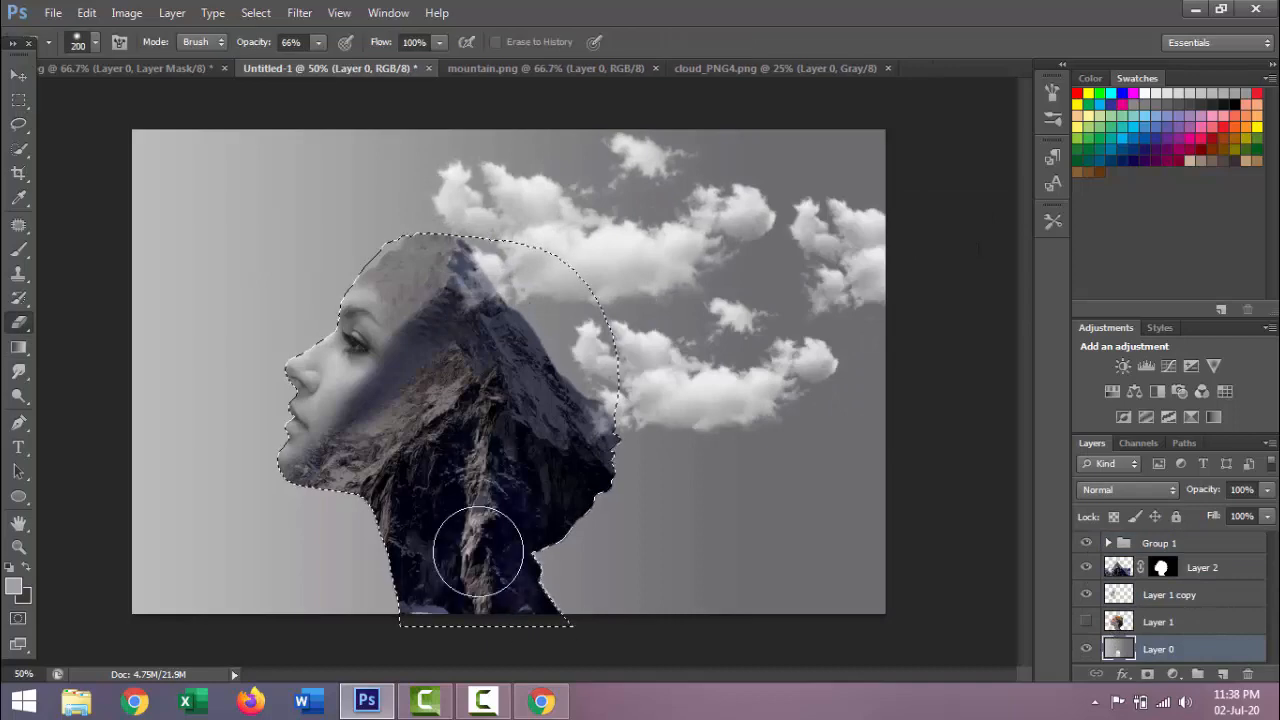
{"action": "mouse_move", "coordinate": [478, 552]}
{"action": "left_mouse_down"}
{"action": "mouse_move", "coordinate": [543, 271]}
{"action": "mouse_move", "coordinate": [529, 557]}
{"action": "left_mouse_up"}
{"action": "key", "text": "bracketleft"}
{"action": "key", "text": "bracketleft"}
{"action": "key", "text": "bracketleft"}
{"action": "key", "text": "bracketleft"}
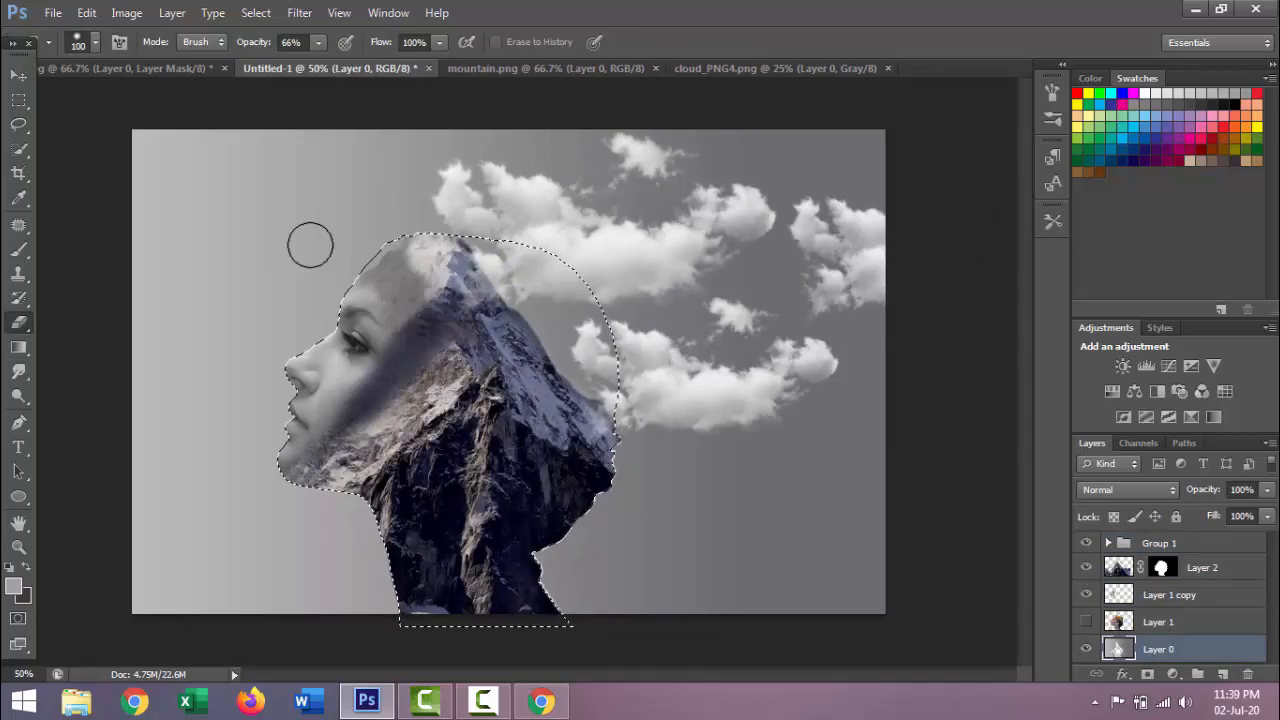
- Erase the remaining grey of Layer 0 behind the forehead and face with a smaller eraser
{"action": "scroll", "coordinate": [416, 286], "scroll_direction": "up", "scroll_amount": 3}
{"action": "key", "text": "bracketleft"}
{"action": "key", "text": "bracketleft"}
{"action": "key", "text": "bracketleft"}
{"action": "left_click_drag", "start_coordinate": [420, 137], "coordinate": [300, 510]}
{"action": "scroll", "coordinate": [482, 439], "scroll_direction": "down", "scroll_amount": 3}
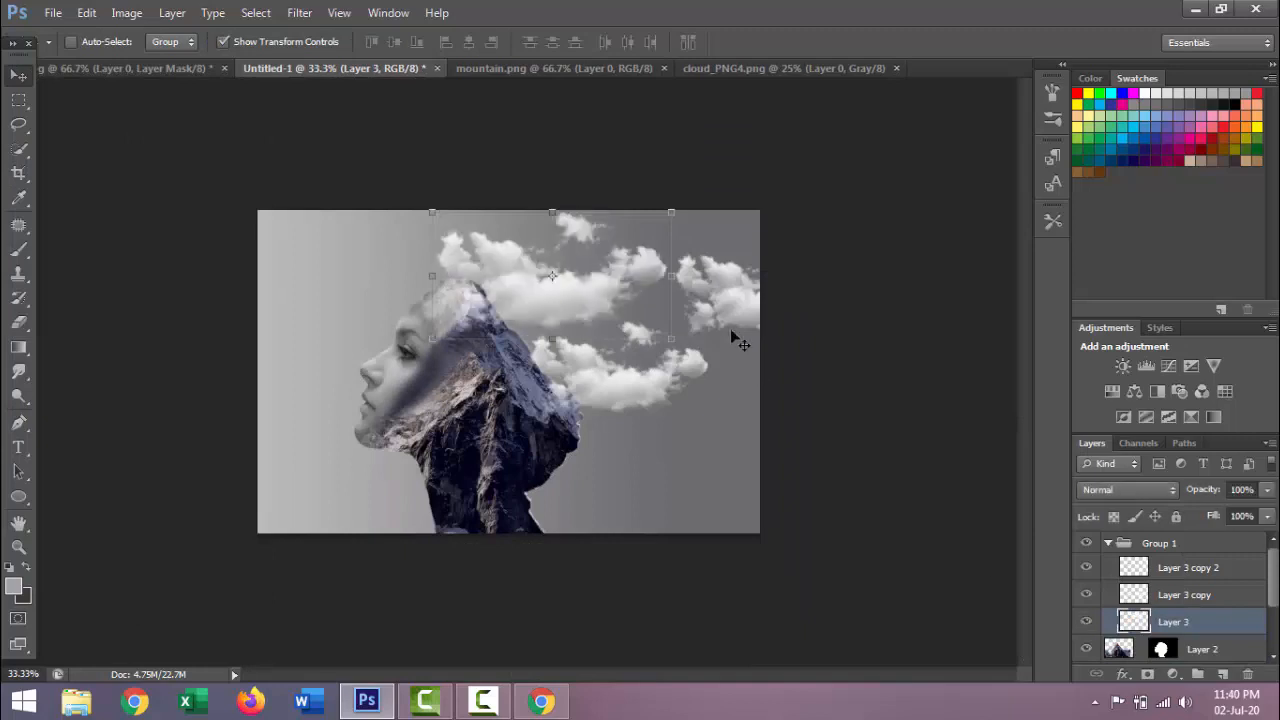
- Duplicate the cloud at the canvas's right edge (Layer 3 copy 2) and place the copy above and in front of the face
{"action": "left_click", "coordinate": [1184, 592]}
{"action": "left_click", "coordinate": [1186, 568]}
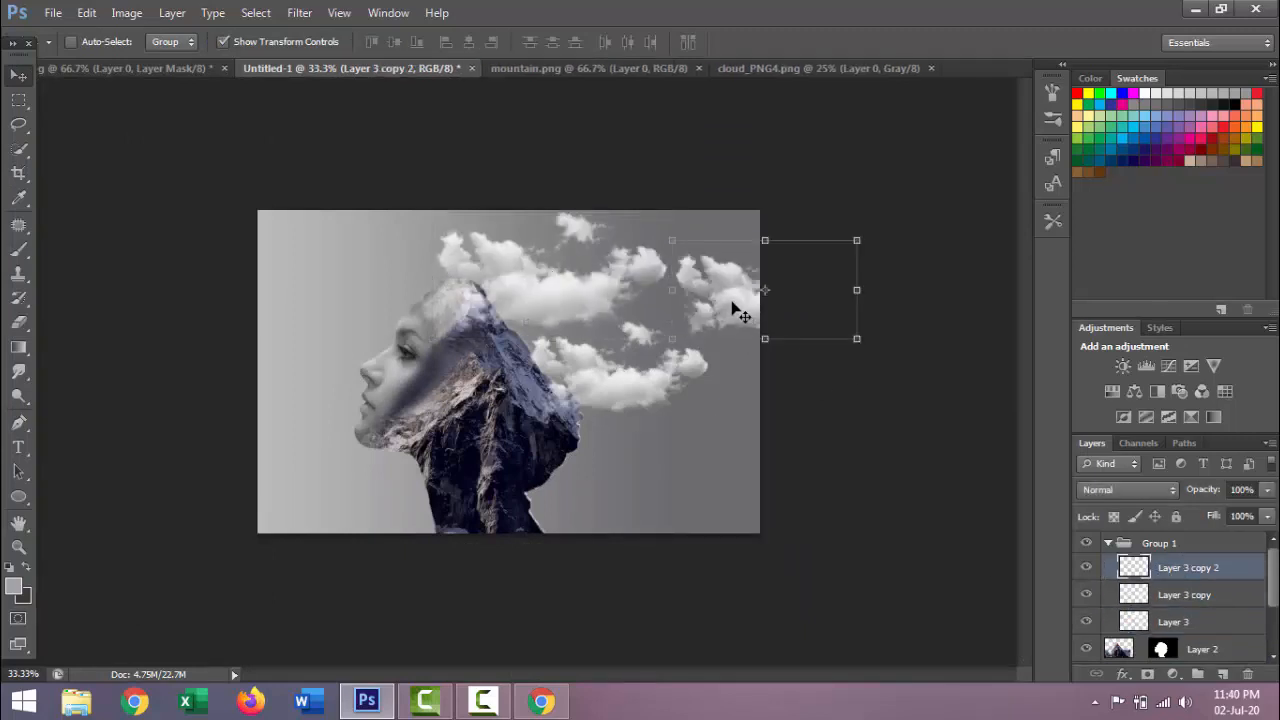
{"action": "left_click_drag", "start_coordinate": [738, 311], "coordinate": [329, 291]}
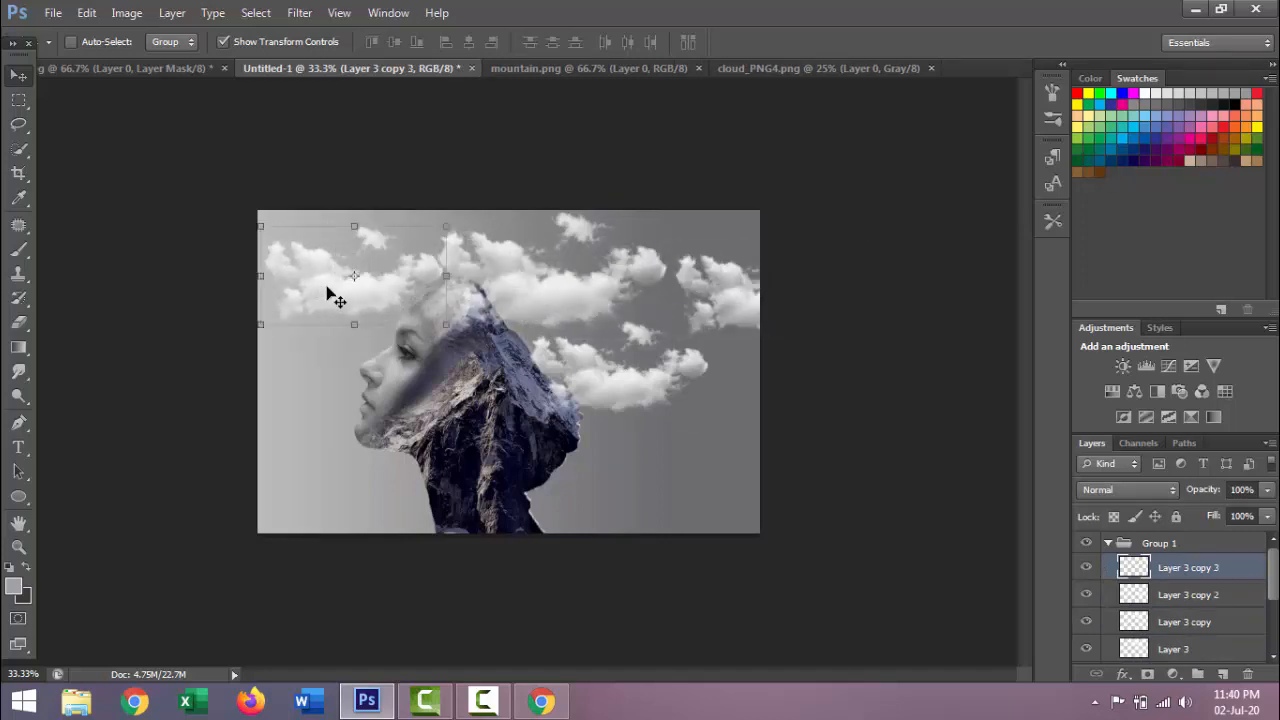
{"action": "right_click", "coordinate": [328, 287]}
{"action": "left_click", "coordinate": [317, 268]}
- Flip the new cloud copy horizontally, scale it to about 79.9%, and move it up to the canvas's upper edge
{"action": "key", "text": "ctrl+t"}
{"action": "right_click", "coordinate": [318, 272]}
{"action": "left_click", "coordinate": [420, 548]}
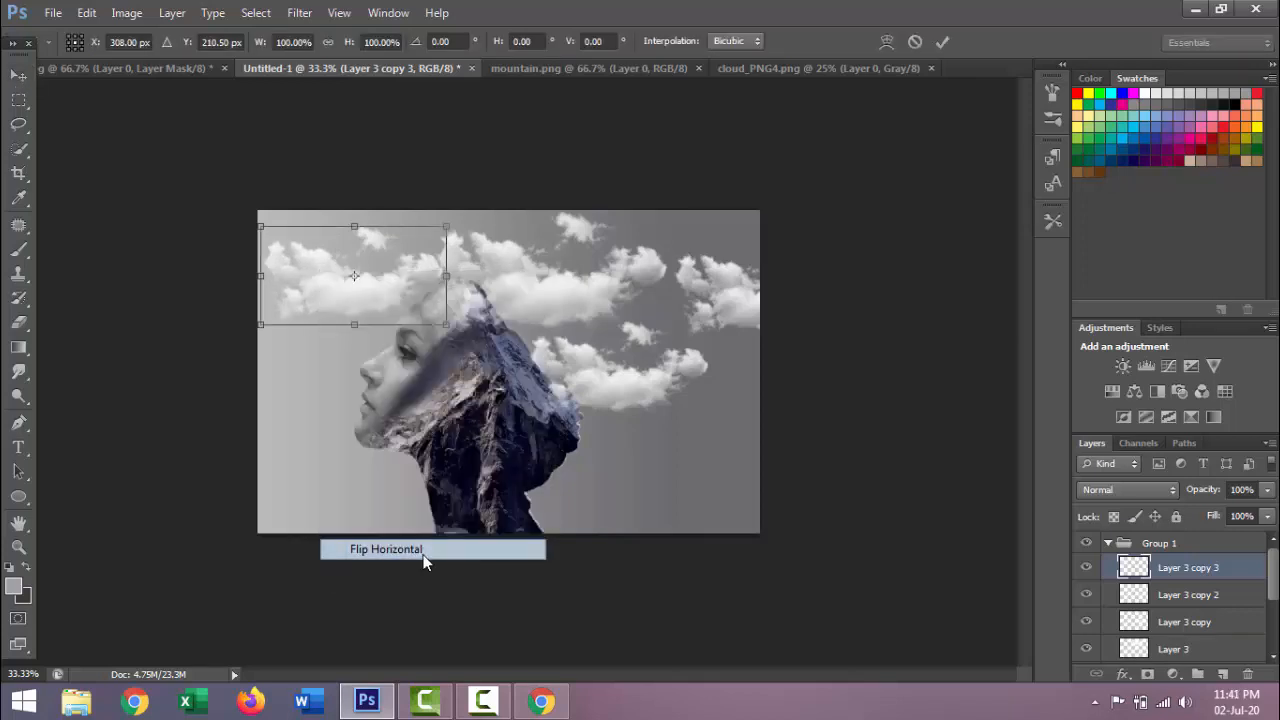
{"action": "left_click_drag", "start_coordinate": [390, 316], "coordinate": [396, 263]}
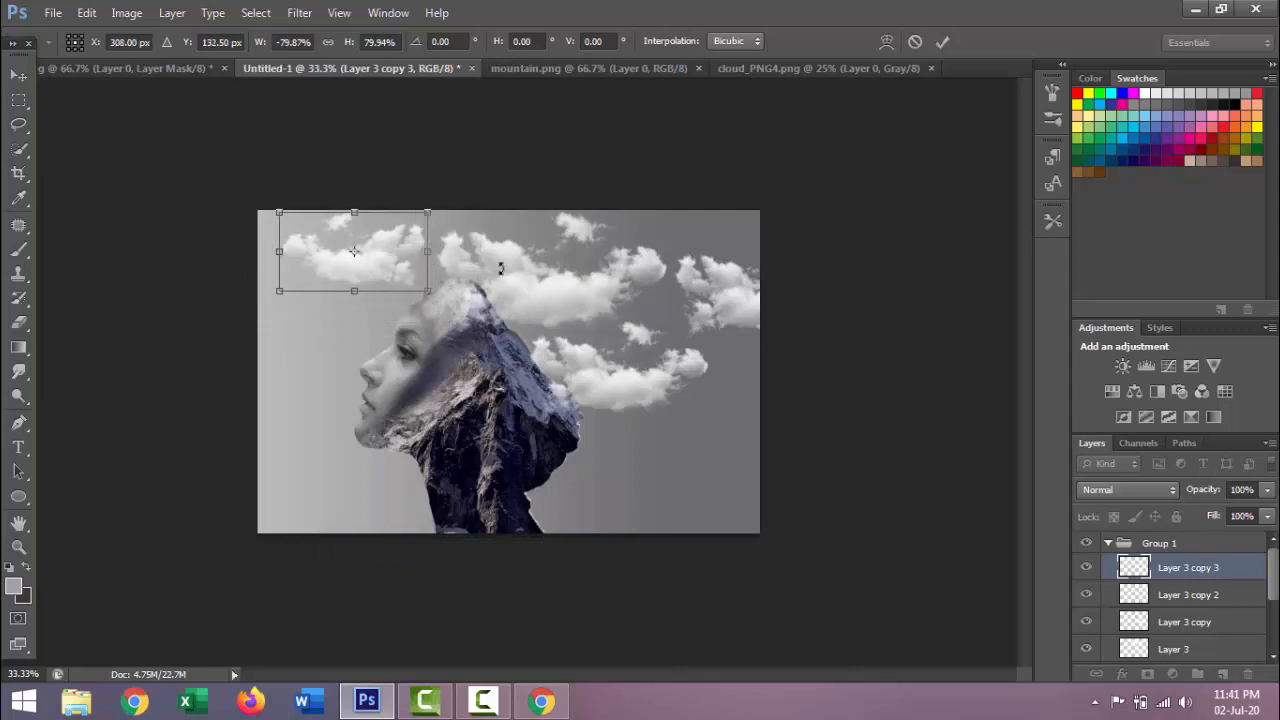
{"action": "key", "text": "Return"}
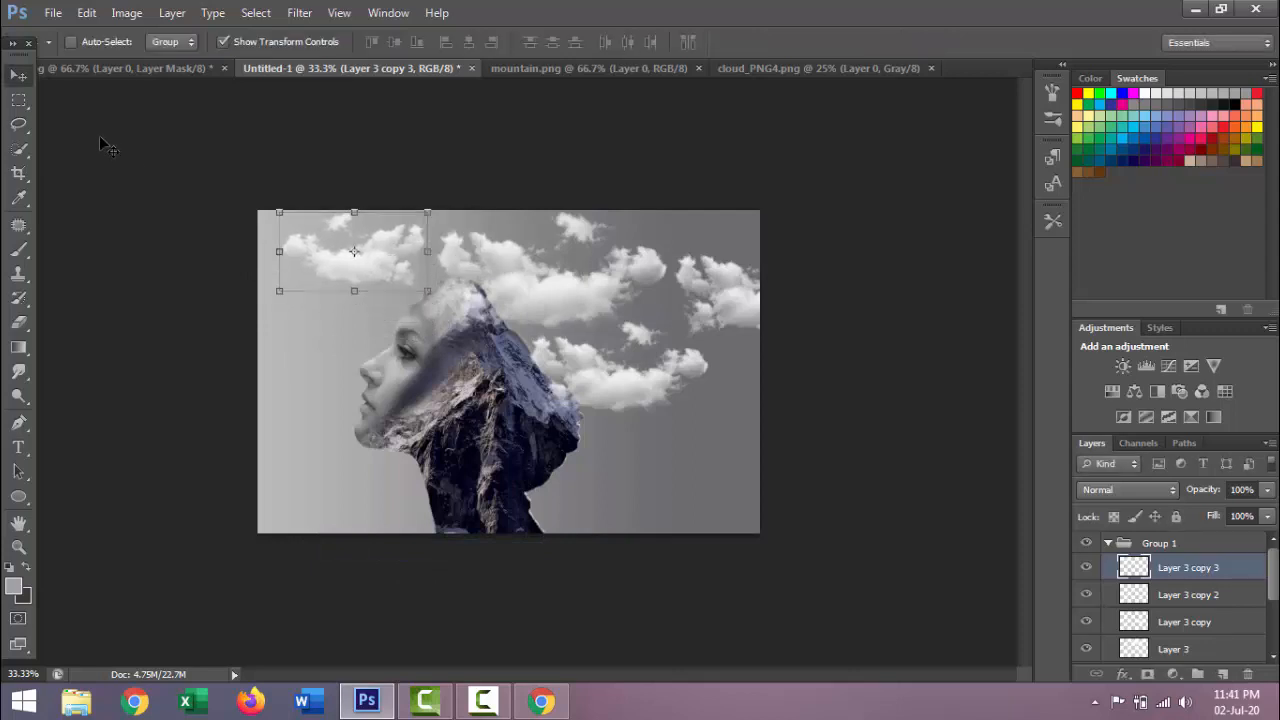
- Collapse the cloud group and toggle its visibility off and on to compare the composition with and without clouds
{"action": "left_click", "coordinate": [1108, 543]}
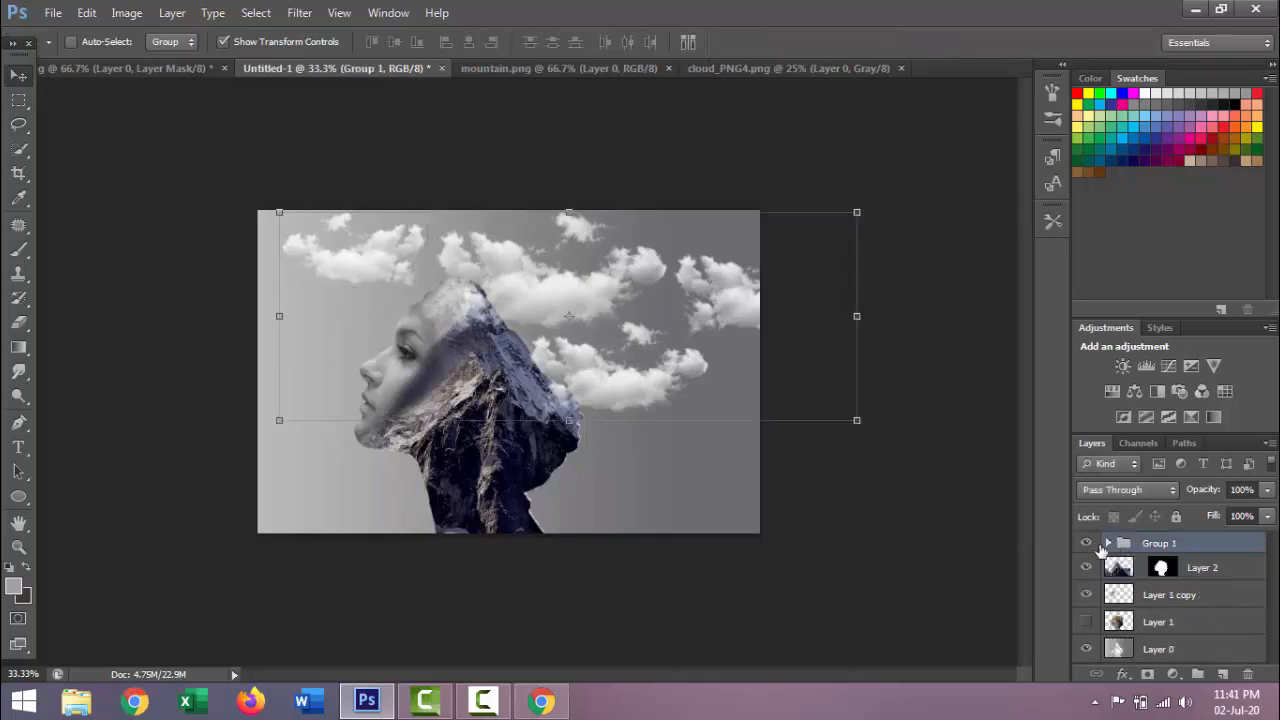
{"action": "left_click", "coordinate": [1087, 545]}
{"action": "left_click", "coordinate": [1087, 545]}
{"action": "key", "text": "m"}
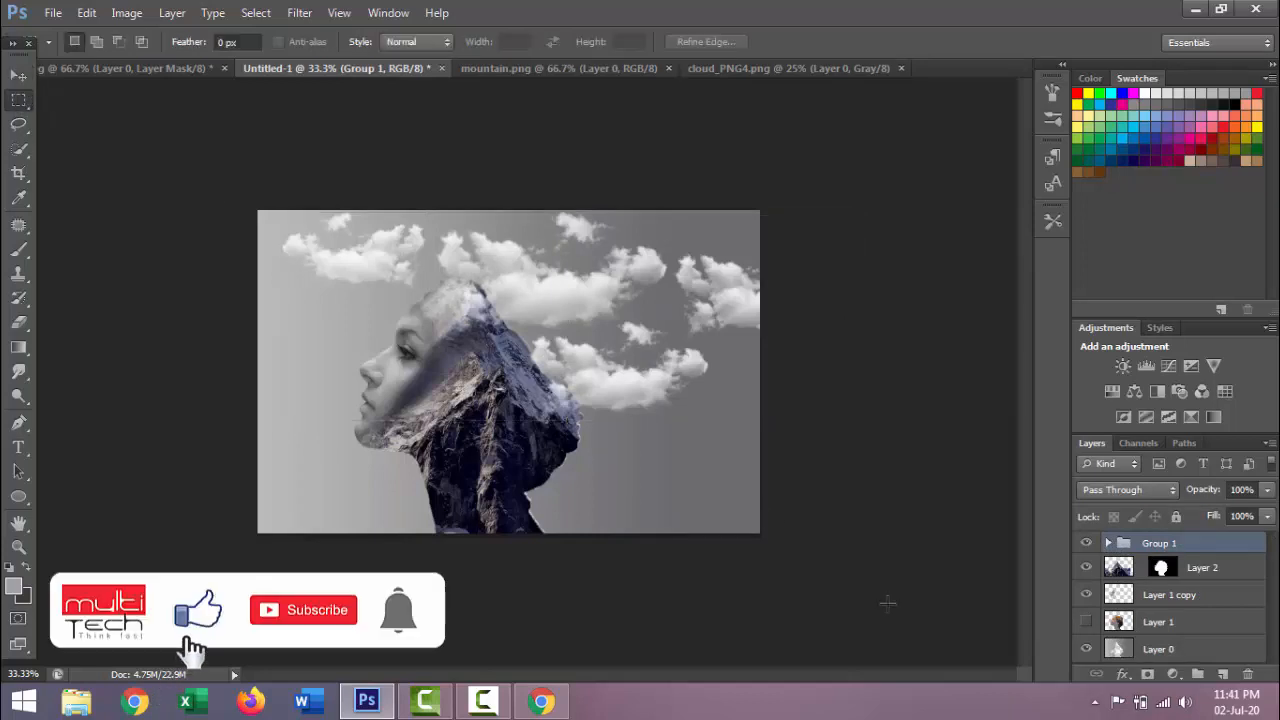